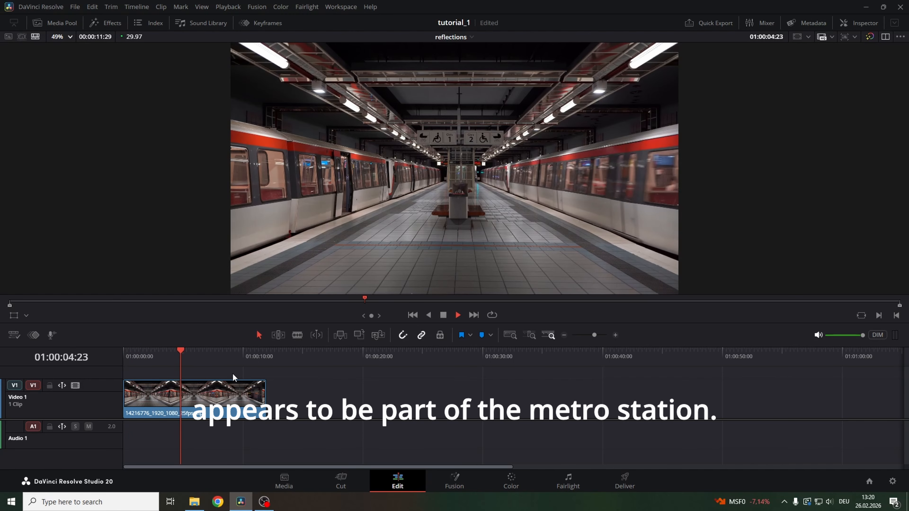
Open the metro clip in the Fusion workspace from its first frame and insert a Merge node between MediaIn1 and MediaOut1.
{"action": "left_click_drag", "start_coordinate": [195, 363], "coordinate": [122, 358]}
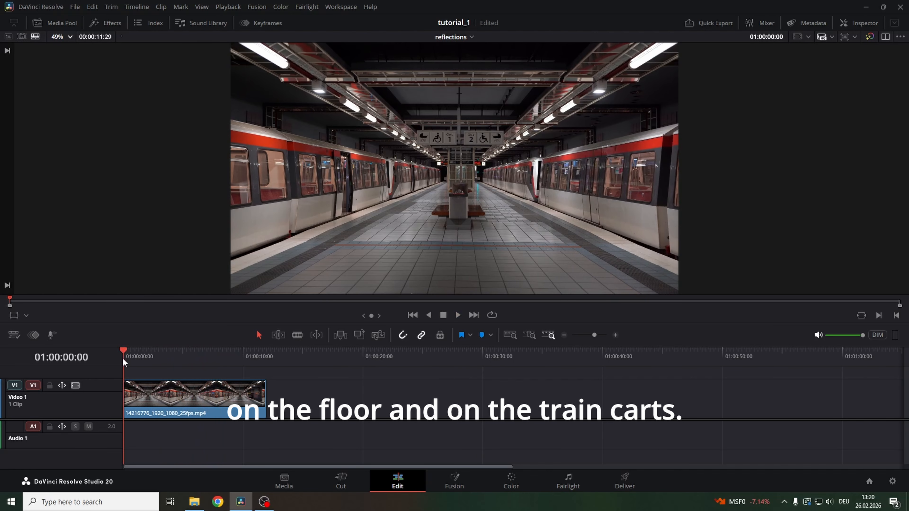
{"action": "left_click", "coordinate": [449, 482]}
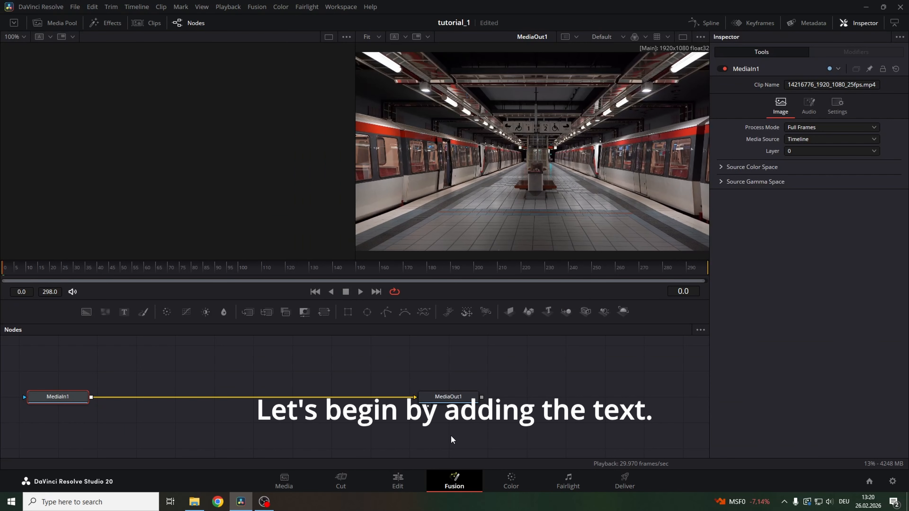
{"action": "left_click", "coordinate": [248, 312]}
{"action": "left_click_drag", "start_coordinate": [236, 402], "coordinate": [264, 402]}
Add a Text node feeding Merge1 that reads TITLE in bright green with the Impact font.
{"action": "left_click_drag", "start_coordinate": [124, 312], "coordinate": [220, 356]}
{"action": "left_click_drag", "start_coordinate": [272, 359], "coordinate": [286, 403]}
{"action": "left_click", "coordinate": [772, 155]}
{"action": "type", "text": "TITLE"}
{"action": "left_click", "coordinate": [831, 218]}
{"action": "left_click", "coordinate": [830, 262]}
{"action": "left_click", "coordinate": [801, 242]}
{"action": "left_click", "coordinate": [419, 161]}
{"action": "left_click", "coordinate": [523, 329]}
{"action": "left_click_drag", "start_coordinate": [255, 359], "coordinate": [294, 353]}
Add a Transform node after Text1 and shift the title sideways, to the front of the train on the opposite side of the bench.
{"action": "scroll", "coordinate": [533, 151], "scroll_direction": "up", "scroll_amount": 3}
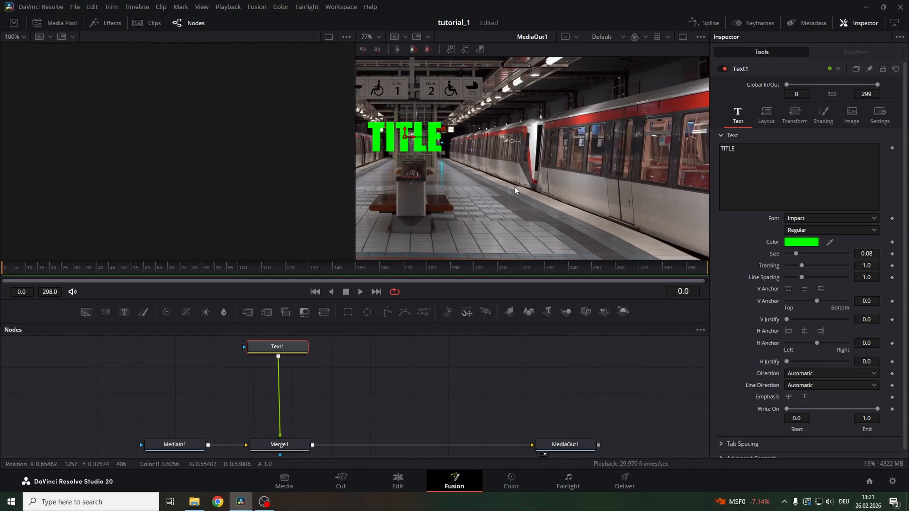
{"action": "key", "text": "shift+space"}
{"action": "type", "text": "trans"}
{"action": "key", "text": "Return"}
{"action": "left_click_drag", "start_coordinate": [803, 121], "coordinate": [835, 121]}
{"action": "left_click_drag", "start_coordinate": [564, 195], "coordinate": [569, 172]}
Insert a second Merge node between Transform1 and Merge1 and paste a copy of the Text1 node beside the chain.
{"action": "left_click_drag", "start_coordinate": [320, 397], "coordinate": [381, 393]}
{"action": "left_click", "coordinate": [248, 312]}
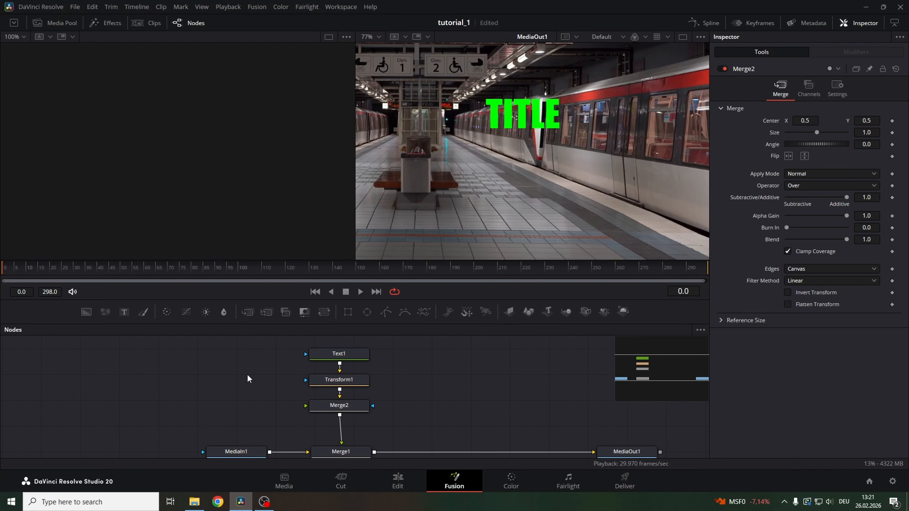
{"action": "left_click", "coordinate": [337, 357]}
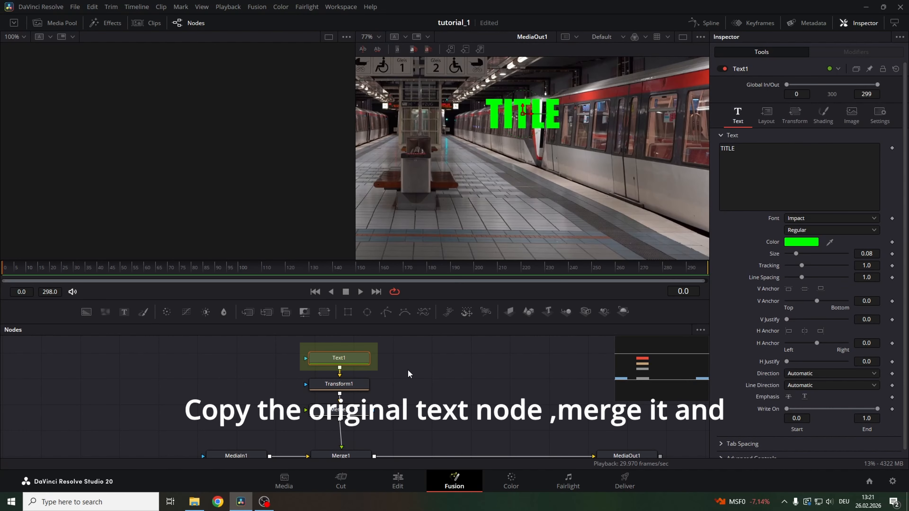
{"action": "key", "text": "ctrl+v"}
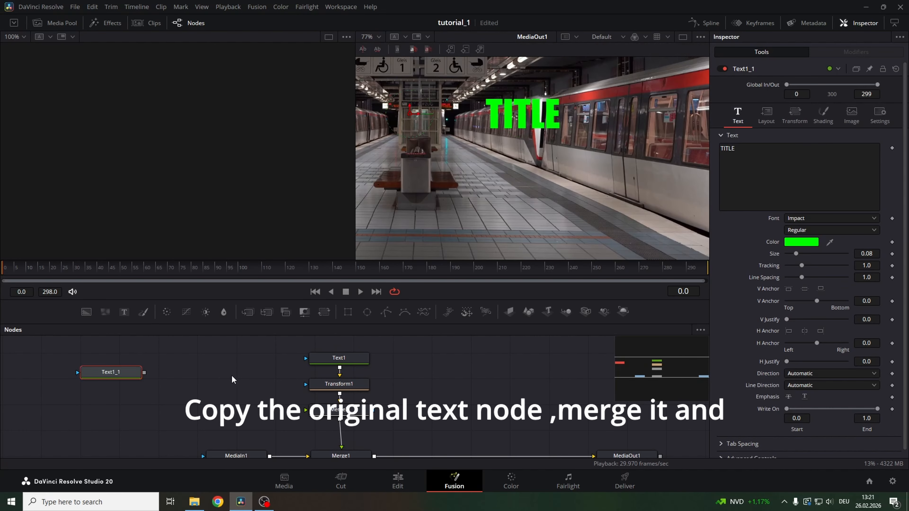
{"action": "left_click", "coordinate": [209, 398]}
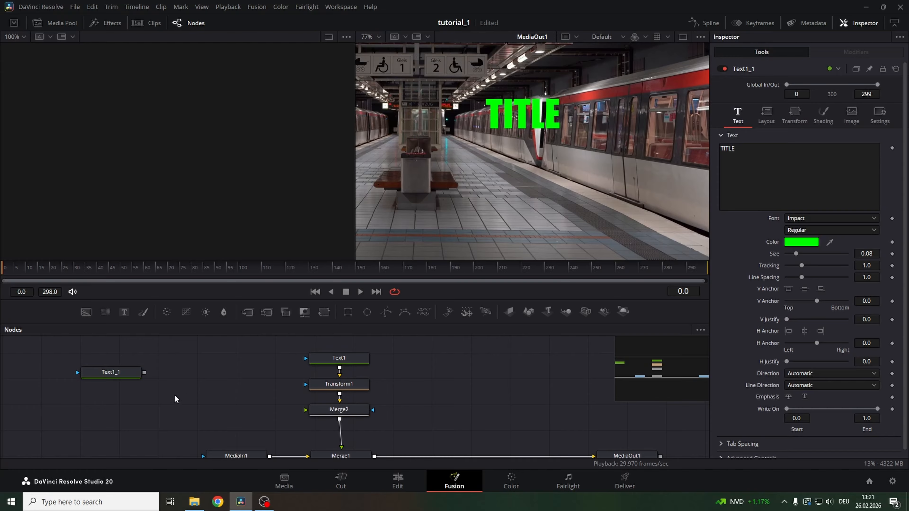
Add a Transform node after the copied text and connect its output to Merge2.
{"action": "left_click", "coordinate": [130, 374]}
{"action": "key", "text": "shift+space"}
{"action": "type", "text": "trans"}
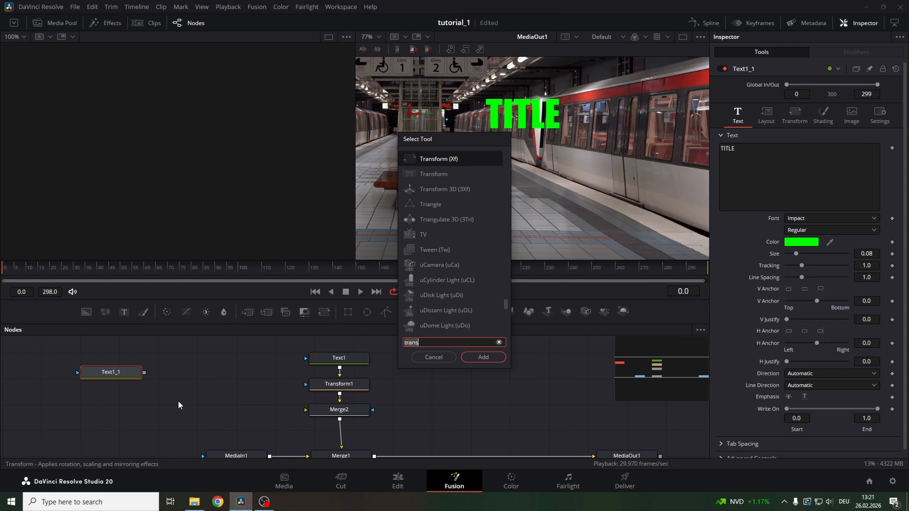
{"action": "left_click", "coordinate": [483, 357]}
{"action": "left_click", "coordinate": [225, 398]}
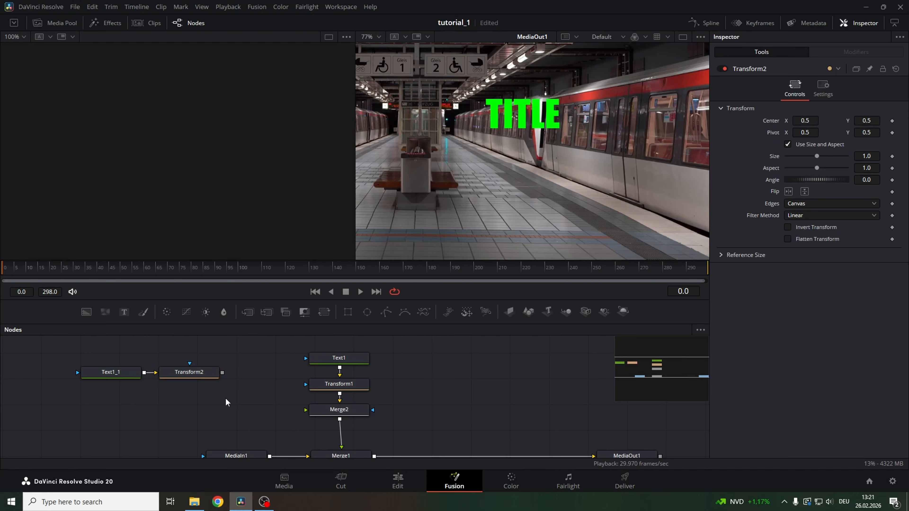
{"action": "mouse_move", "coordinate": [115, 415]}
{"action": "left_mouse_down"}
{"action": "mouse_move", "coordinate": [205, 354]}
{"action": "mouse_move", "coordinate": [199, 406]}
{"action": "mouse_move", "coordinate": [320, 412]}
{"action": "left_mouse_up"}
{"action": "left_click", "coordinate": [205, 401]}
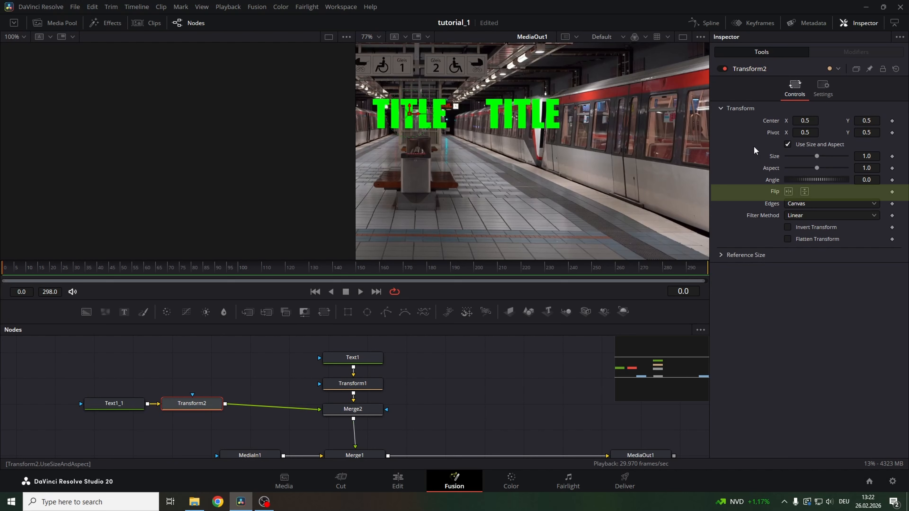
Flip the copied title horizontally and place it on the train carriage at center 0.854, 0.486 with an angle of -2.6.
{"action": "left_click", "coordinate": [789, 193]}
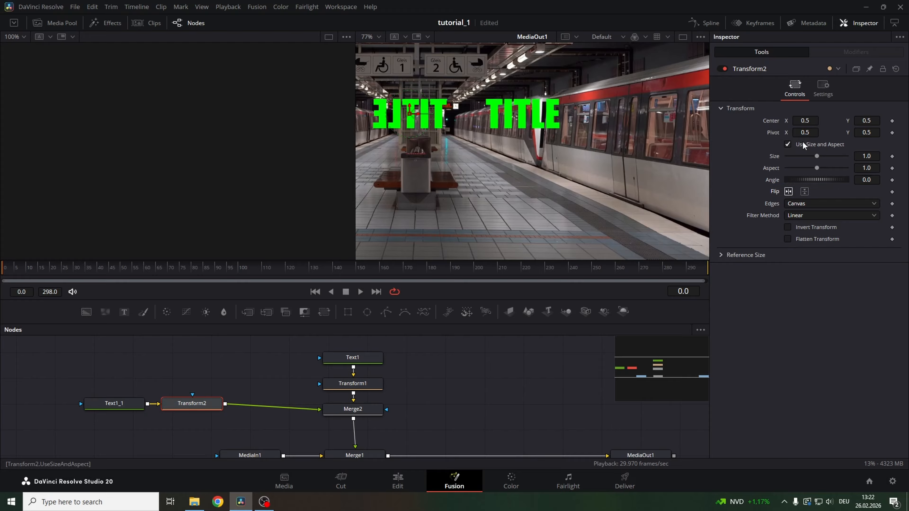
{"action": "left_click_drag", "start_coordinate": [804, 119], "coordinate": [804, 120]}
{"action": "left_click_drag", "start_coordinate": [672, 167], "coordinate": [615, 182]}
{"action": "left_click_drag", "start_coordinate": [802, 119], "coordinate": [802, 119]}
Fade the train reflection through Merge2 with the Screen apply mode and a blend of about 0.362, checking it in playback.
{"action": "left_click", "coordinate": [353, 409]}
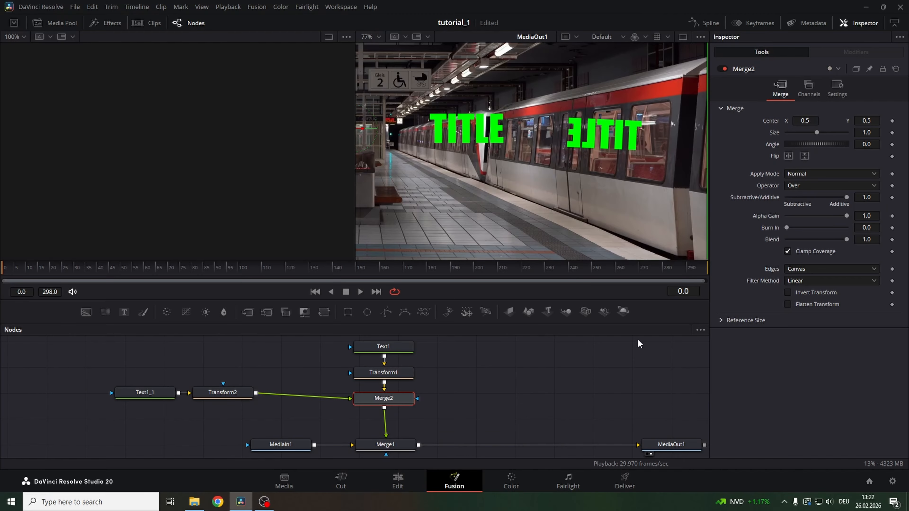
{"action": "left_click_drag", "start_coordinate": [844, 241], "coordinate": [801, 240]}
{"action": "left_click", "coordinate": [360, 292]}
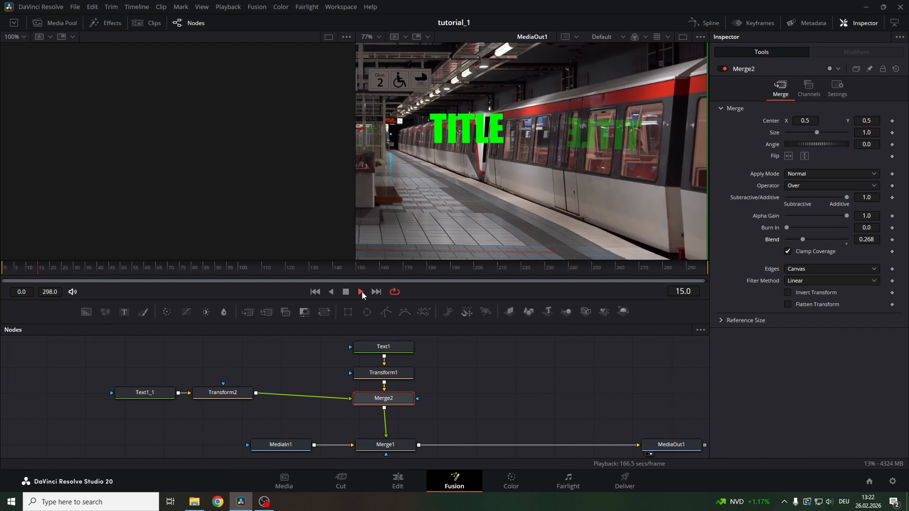
{"action": "left_click", "coordinate": [362, 292]}
{"action": "left_click", "coordinate": [827, 174]}
{"action": "left_click", "coordinate": [822, 218]}
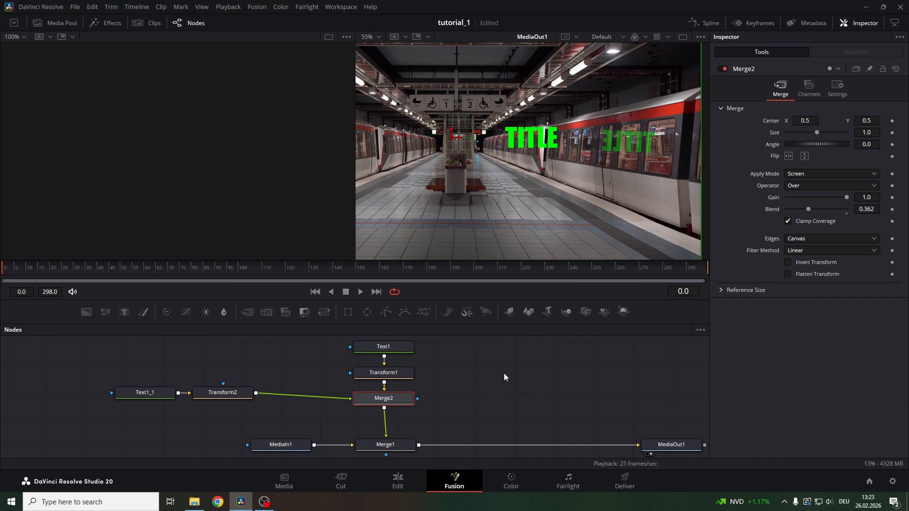
Shift Text1_1 and Transform2 away from Merge2 and add a Ripples node after Transform2.
{"action": "left_click", "coordinate": [504, 374]}
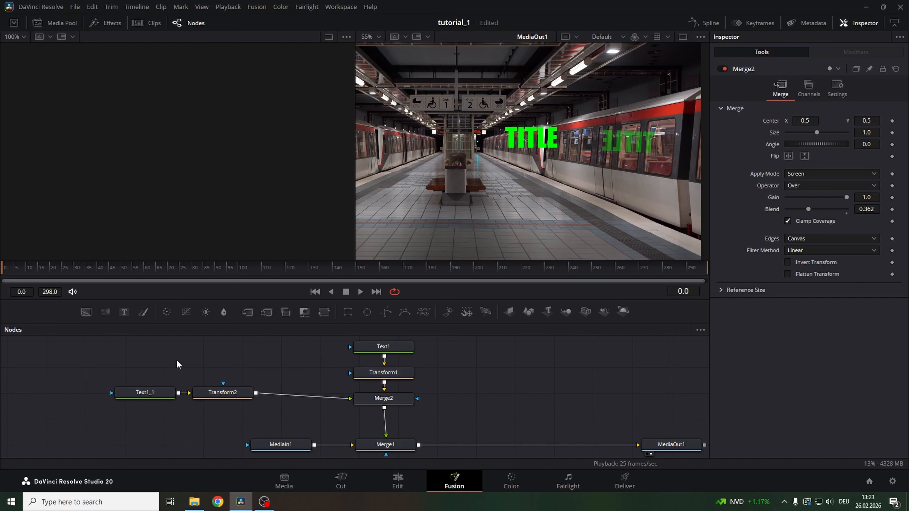
{"action": "left_click_drag", "start_coordinate": [136, 366], "coordinate": [210, 402]}
{"action": "left_click", "coordinate": [210, 402]}
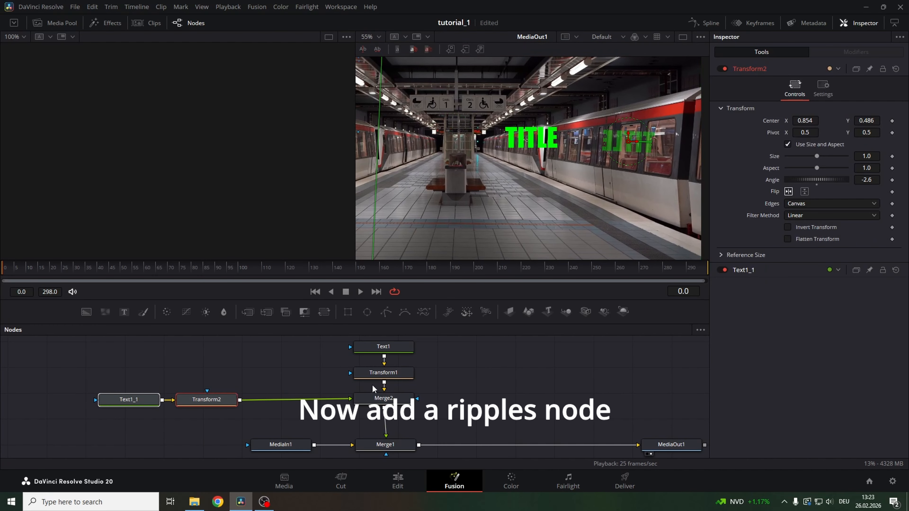
{"action": "key", "text": "shift+space"}
{"action": "type", "text": "ripp"}
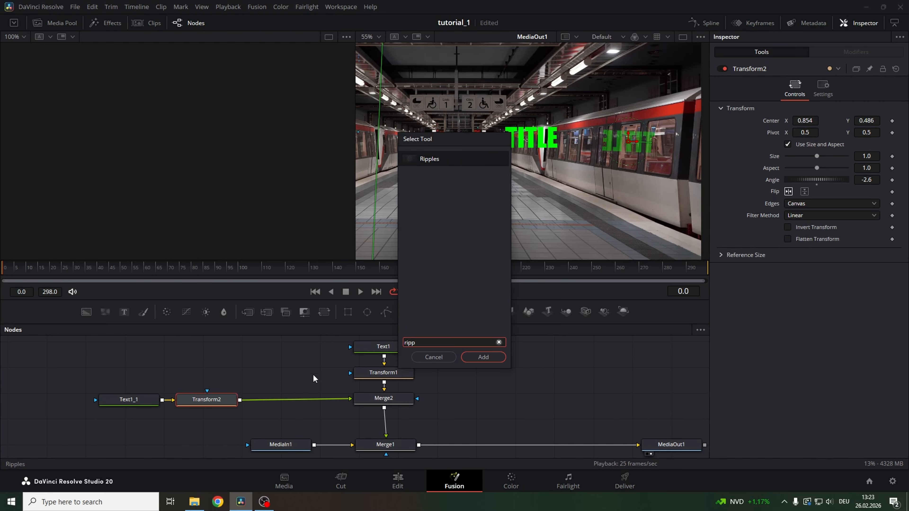
{"action": "left_click", "coordinate": [480, 358]}
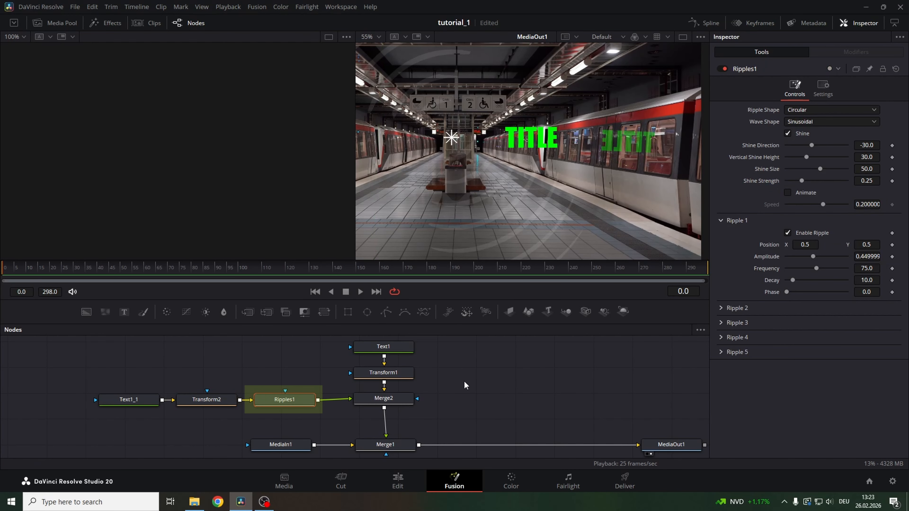
Disable the ripple's shine, set its shape to Horizontal and place its center between the title and the reflection, at about 0.76, 0.495.
{"action": "left_click_drag", "start_coordinate": [449, 142], "coordinate": [619, 141]}
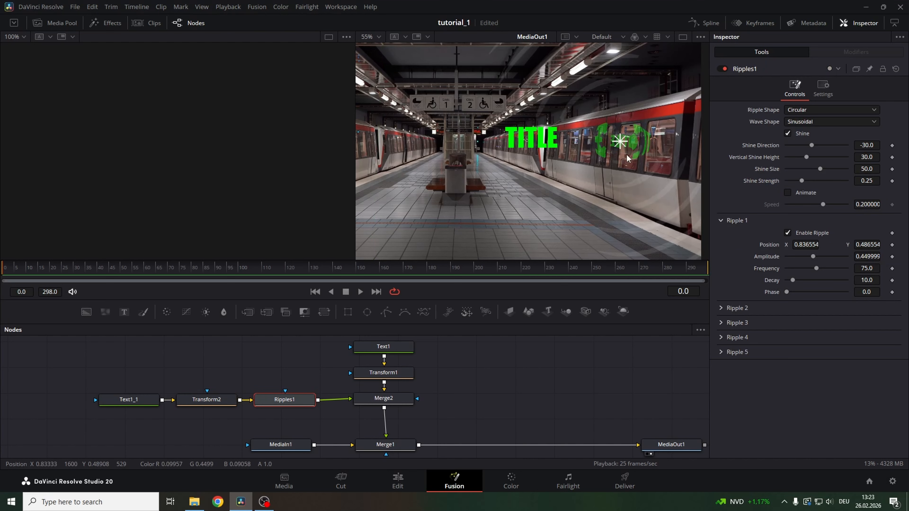
{"action": "left_click", "coordinate": [788, 133]}
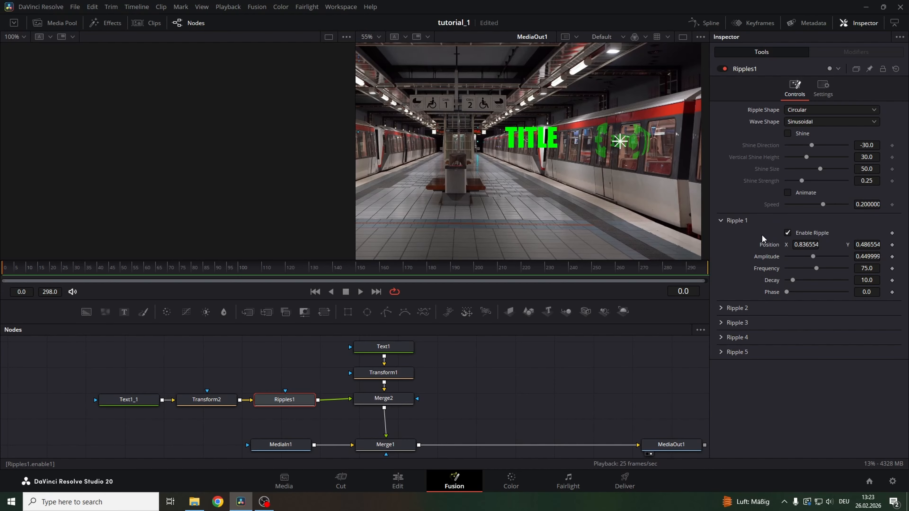
{"action": "left_click", "coordinate": [813, 113]}
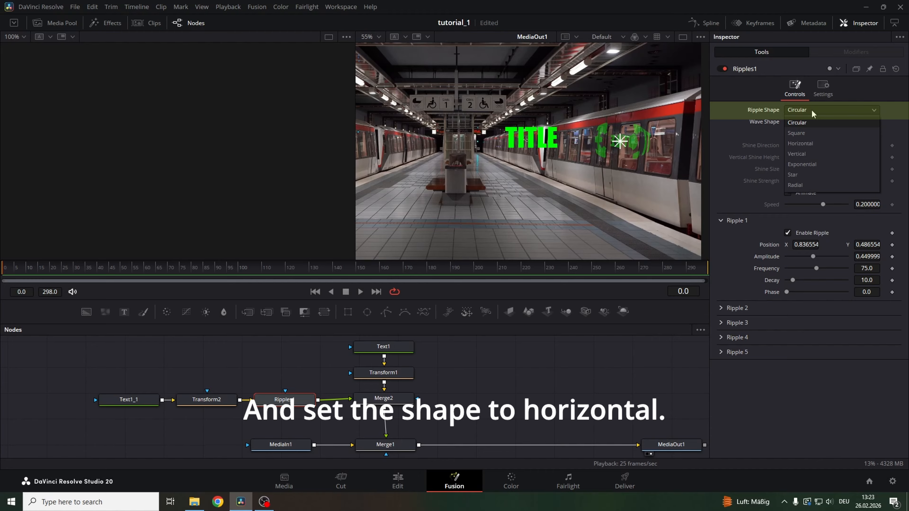
{"action": "left_click", "coordinate": [813, 142]}
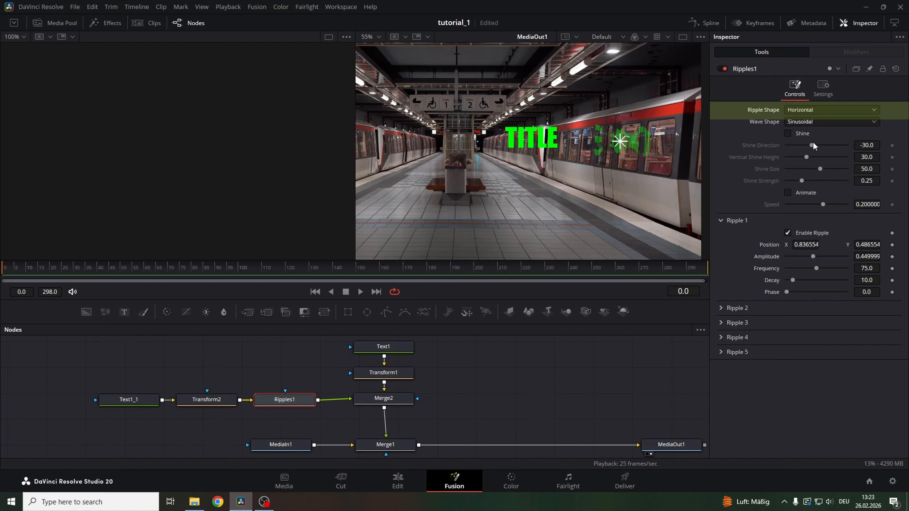
{"action": "left_click_drag", "start_coordinate": [626, 142], "coordinate": [586, 138]}
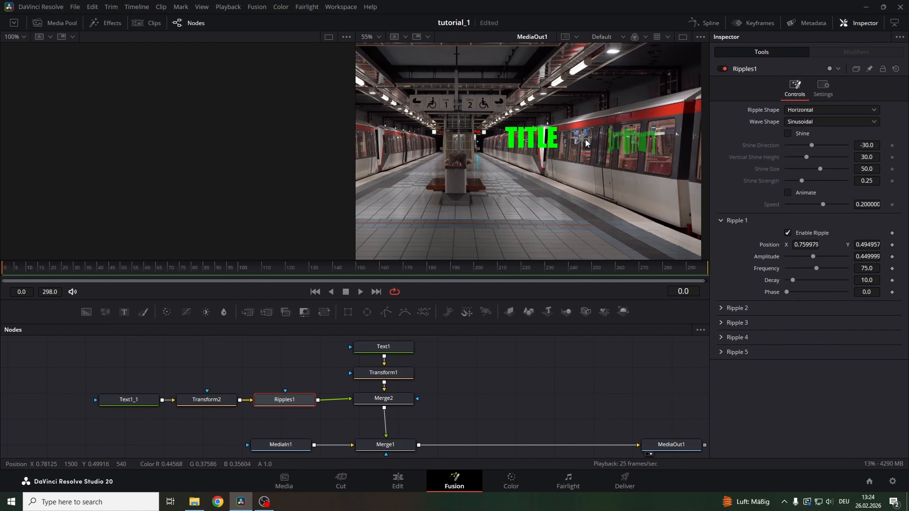
Turn on the ripple animation, raise the ripple center to about Y 0.52 and preview the moving reflection.
{"action": "left_click", "coordinate": [789, 193]}
{"action": "key", "text": "space"}
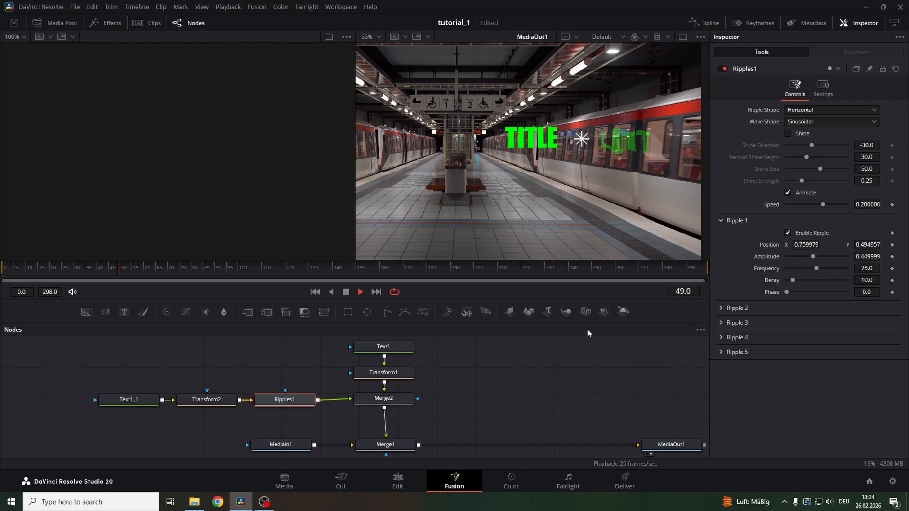
{"action": "key", "text": "space"}
{"action": "left_click_drag", "start_coordinate": [579, 140], "coordinate": [578, 132]}
{"action": "key", "text": "space"}
{"action": "key", "text": "space"}
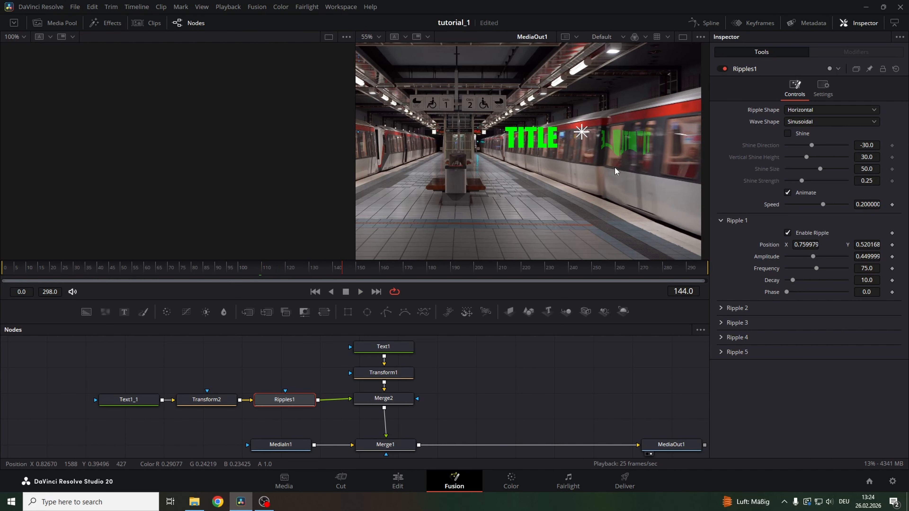
Enable motion blur for the Ripples1 node.
{"action": "left_click_drag", "start_coordinate": [540, 190], "coordinate": [494, 189]}
{"action": "left_click", "coordinate": [822, 89]}
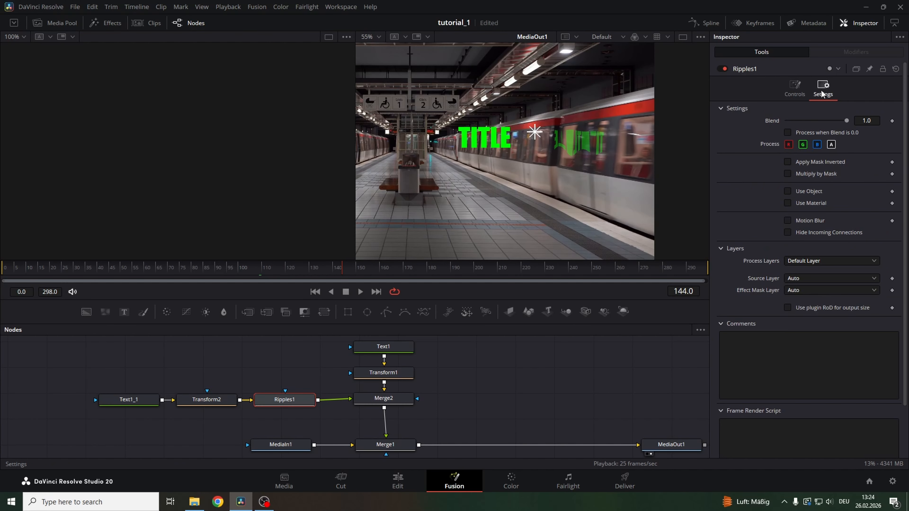
{"action": "left_click", "coordinate": [787, 221]}
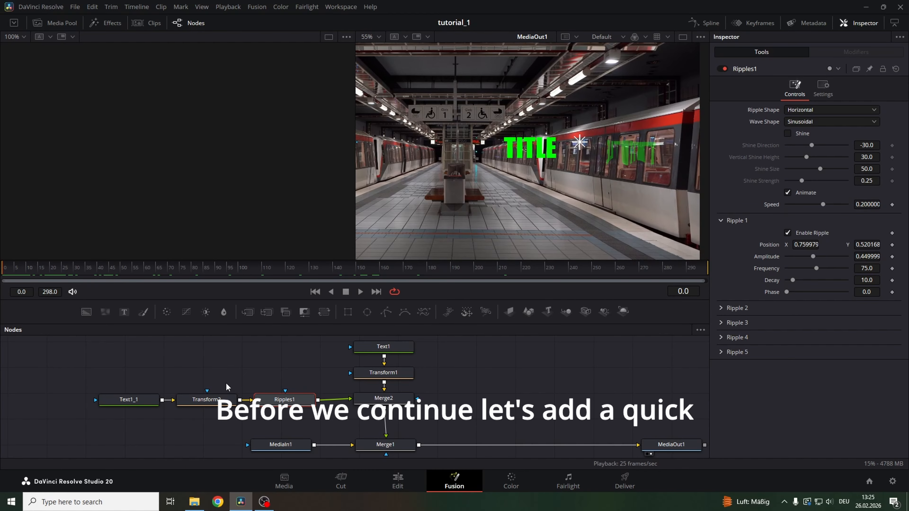
Make room in the node graph and insert a third Merge node between Merge2 and Merge1.
{"action": "scroll", "coordinate": [265, 363], "scroll_direction": "down", "scroll_amount": 3}
{"action": "left_click_drag", "start_coordinate": [225, 360], "coordinate": [423, 396]}
{"action": "scroll", "coordinate": [372, 384], "scroll_direction": "up", "scroll_amount": 3}
{"action": "left_click", "coordinate": [344, 370]}
{"action": "key", "text": "ctrl+m"}
{"action": "left_click_drag", "start_coordinate": [354, 397], "coordinate": [354, 403]}
Copy the original Text1 node and paste the duplicate into the node graph.
{"action": "left_click", "coordinate": [422, 381]}
{"action": "left_click", "coordinate": [357, 359]}
{"action": "left_click_drag", "start_coordinate": [422, 381], "coordinate": [440, 372]}
{"action": "left_click", "coordinate": [483, 390]}
{"action": "key", "text": "ctrl+v"}
{"action": "scroll", "coordinate": [200, 423], "scroll_direction": "down", "scroll_amount": 2}
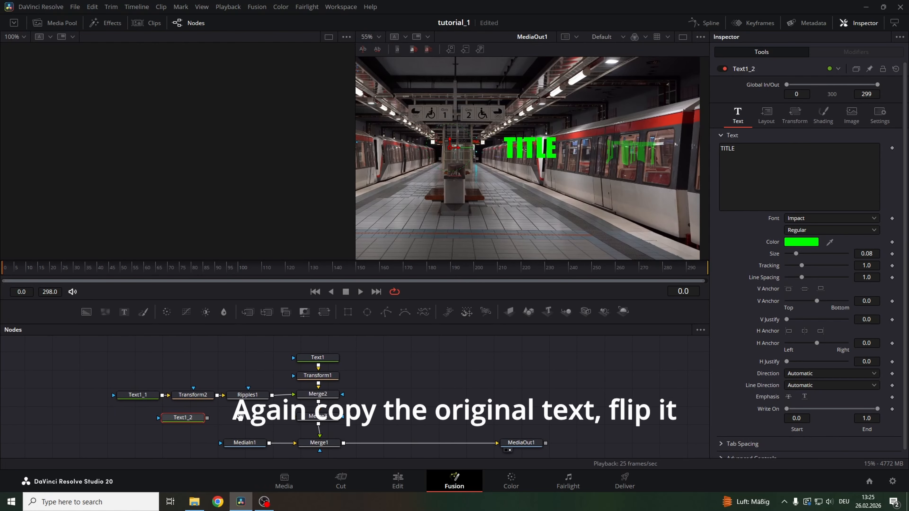
Place the pasted text below Text1_1, add a Transform node after it and connect the result to Merge3.
{"action": "left_click", "coordinate": [220, 415]}
{"action": "left_click", "coordinate": [173, 413]}
{"action": "key", "text": "shift+space"}
{"action": "type", "text": "tran"}
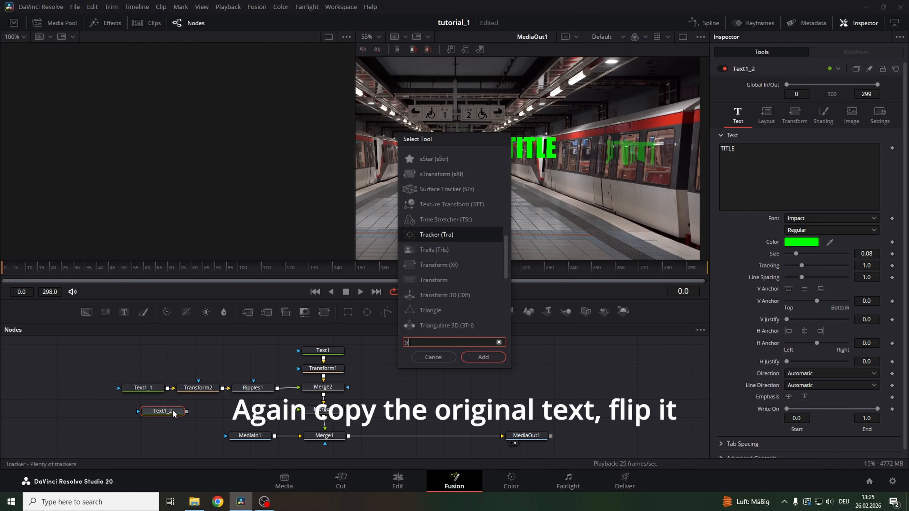
{"action": "left_click", "coordinate": [483, 358]}
{"action": "left_click_drag", "start_coordinate": [242, 412], "coordinate": [298, 410]}
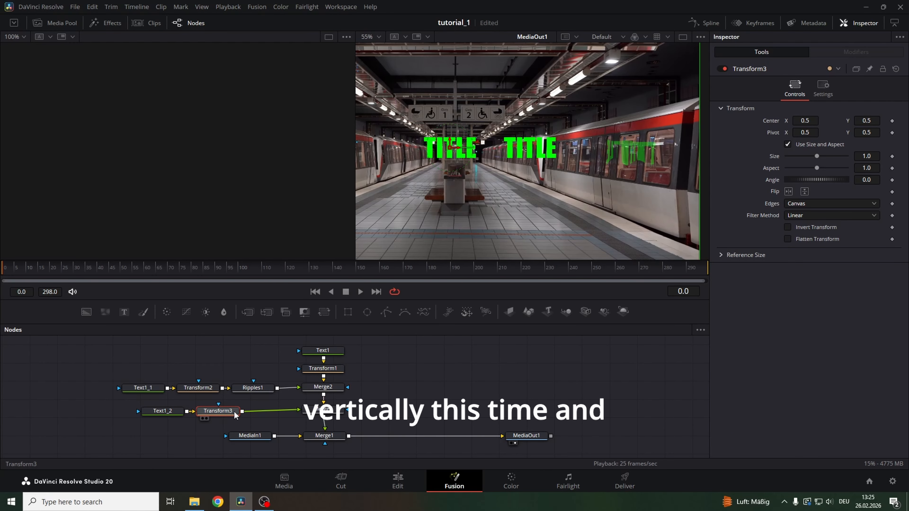
Flip the second copy vertically onto the floor beneath the title at center 0.659, 0.283 and lower Merge3's blend to about 0.22.
{"action": "left_click_drag", "start_coordinate": [454, 147], "coordinate": [530, 207]}
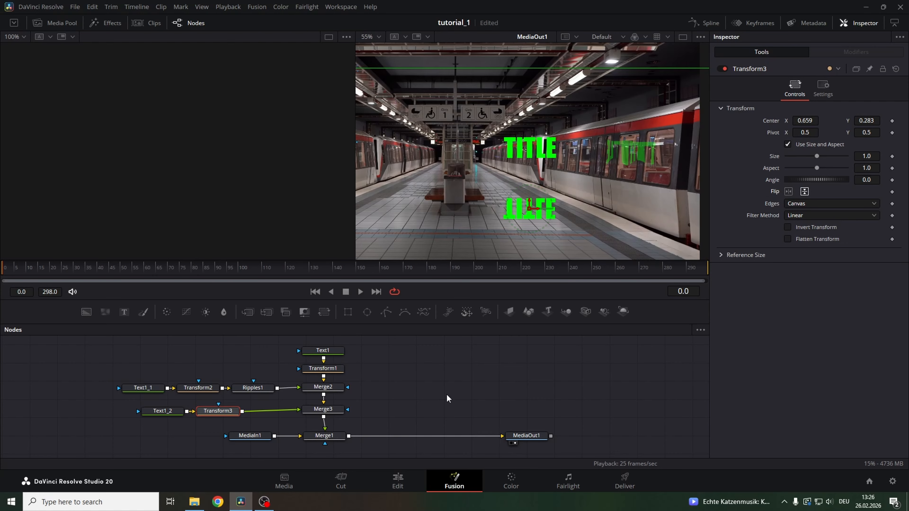
{"action": "left_click", "coordinate": [323, 410]}
{"action": "left_click_drag", "start_coordinate": [847, 239], "coordinate": [802, 243]}
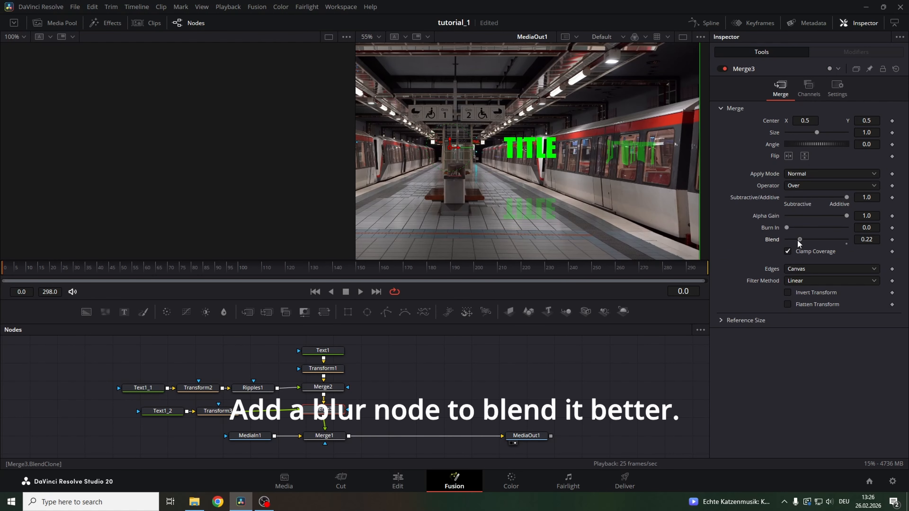
Add a Blur node after Transform3 with a blur size of 6.3 and preview the softened floor reflection.
{"action": "left_click", "coordinate": [203, 411]}
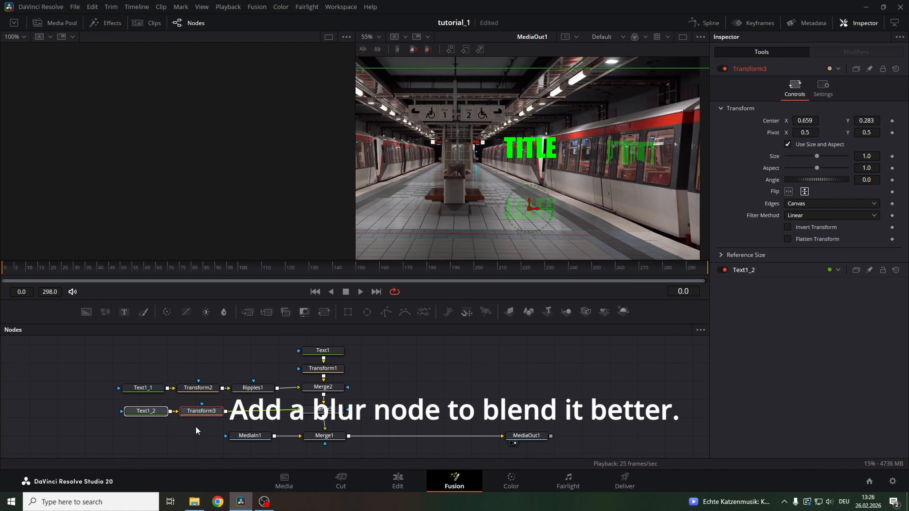
{"action": "key", "text": "shift+space"}
{"action": "type", "text": "blu"}
{"action": "key", "text": "Return"}
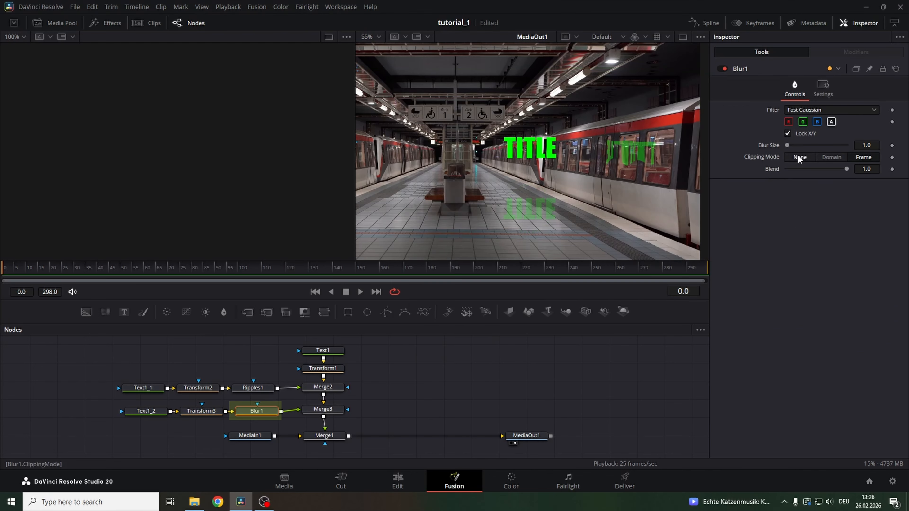
{"action": "key", "text": "space"}
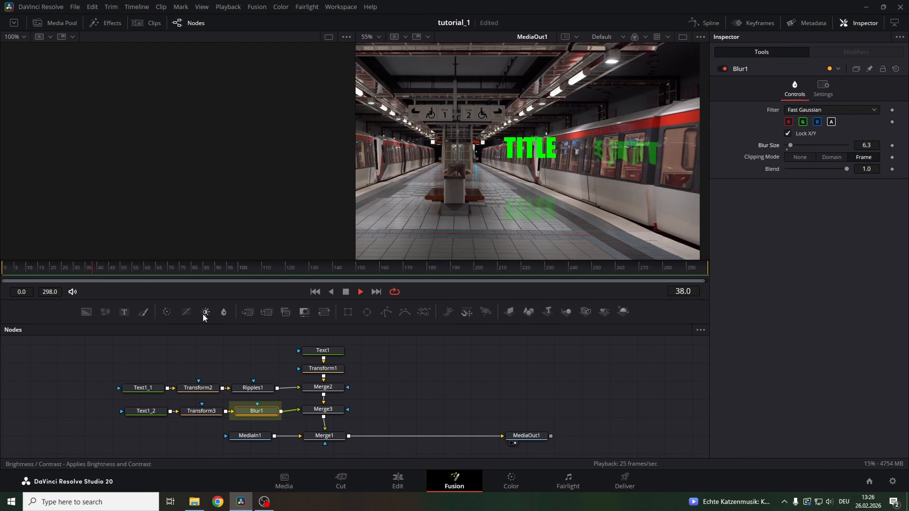
Stop playback, lower Merge2's blend to 0.26 to fade the train reflection, and return to the first frame.
{"action": "left_click_drag", "start_coordinate": [613, 189], "coordinate": [580, 171]}
{"action": "key", "text": "space"}
{"action": "left_click", "coordinate": [327, 387]}
{"action": "left_click_drag", "start_coordinate": [809, 209], "coordinate": [801, 208]}
{"action": "left_click_drag", "start_coordinate": [107, 268], "coordinate": [2, 272]}
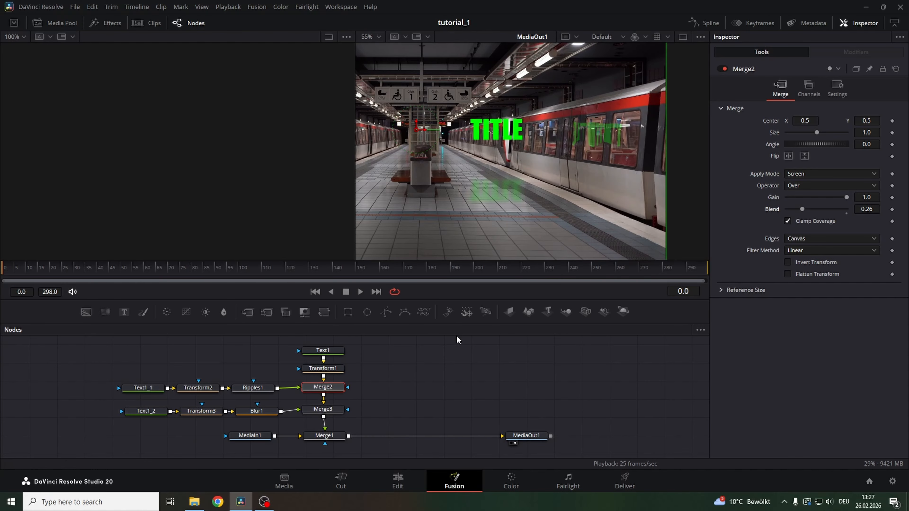
Set Ripples1 to amplitude 0.1581, frequency 92.5 and position about 0.716, 0.490, and preview the rippling train reflection.
{"action": "left_click", "coordinate": [253, 387]}
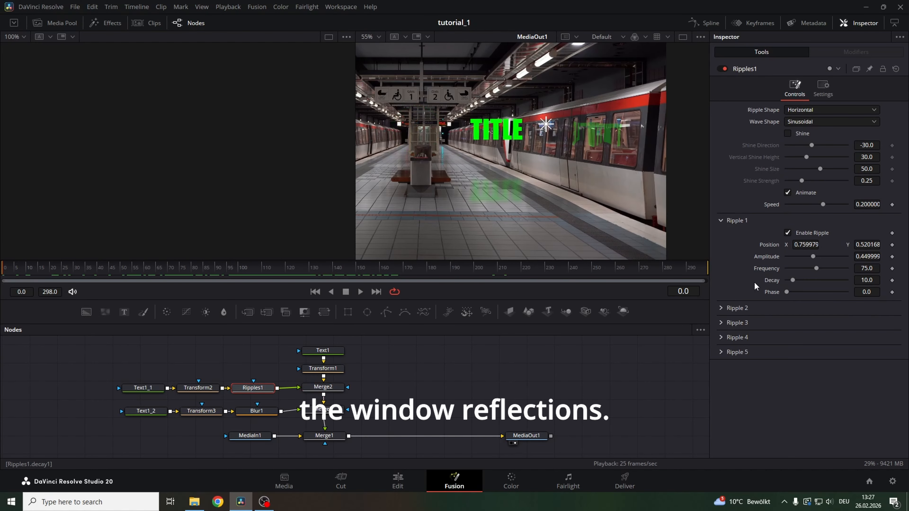
{"action": "mouse_move", "coordinate": [812, 256]}
{"action": "left_mouse_down"}
{"action": "mouse_move", "coordinate": [833, 255]}
{"action": "mouse_move", "coordinate": [781, 263]}
{"action": "mouse_move", "coordinate": [847, 266]}
{"action": "mouse_move", "coordinate": [820, 266]}
{"action": "left_mouse_up"}
{"action": "left_click_drag", "start_coordinate": [546, 123], "coordinate": [527, 134]}
{"action": "key", "text": "space"}
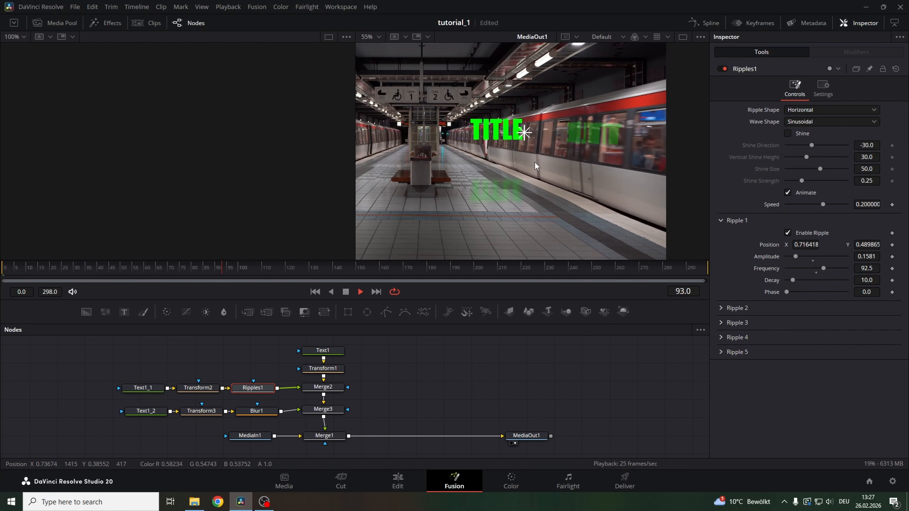
{"action": "key", "text": "space"}
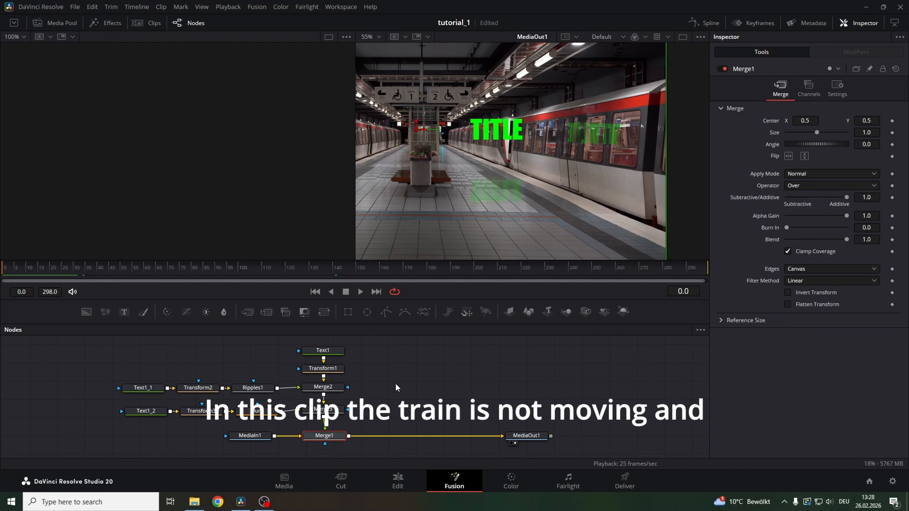
Keyframe Ripples1's speed from 0.0 at frame 0 to 0.3 at frame 213 and play the result.
{"action": "left_click", "coordinate": [263, 388]}
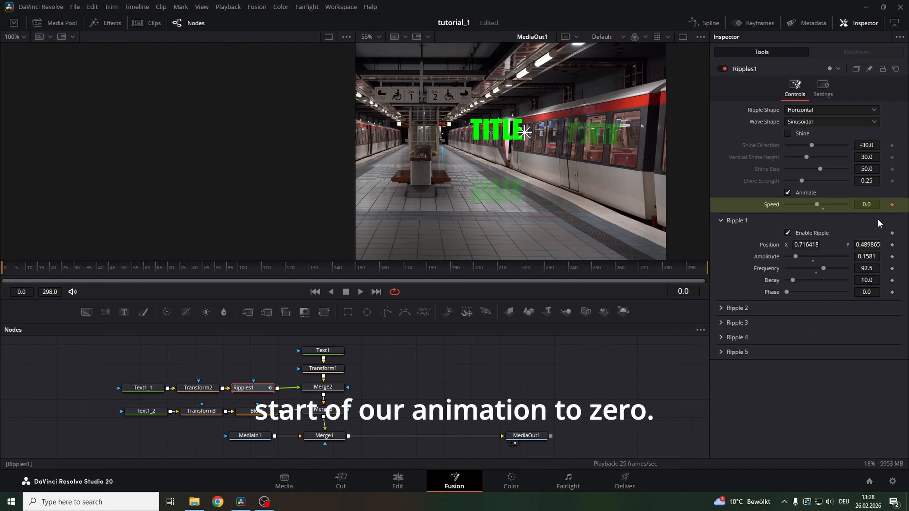
{"action": "left_click_drag", "start_coordinate": [12, 273], "coordinate": [509, 266]}
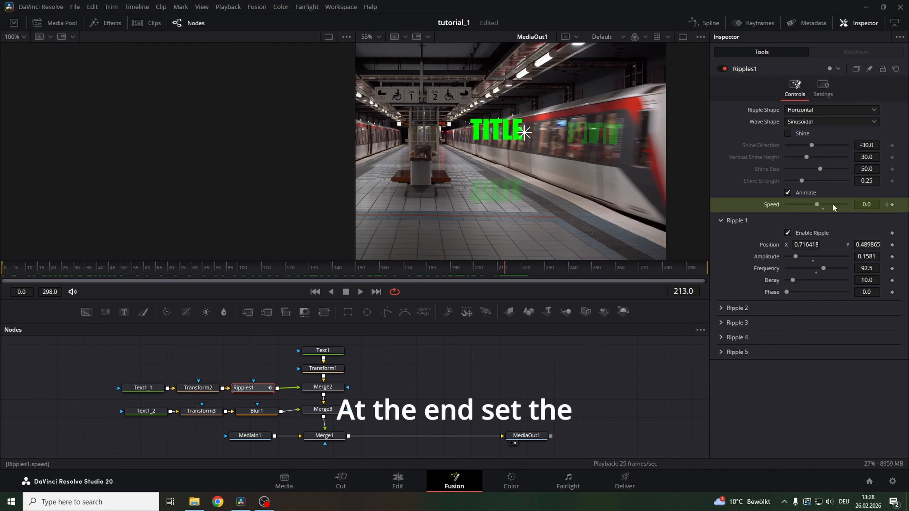
{"action": "left_click_drag", "start_coordinate": [818, 205], "coordinate": [825, 207]}
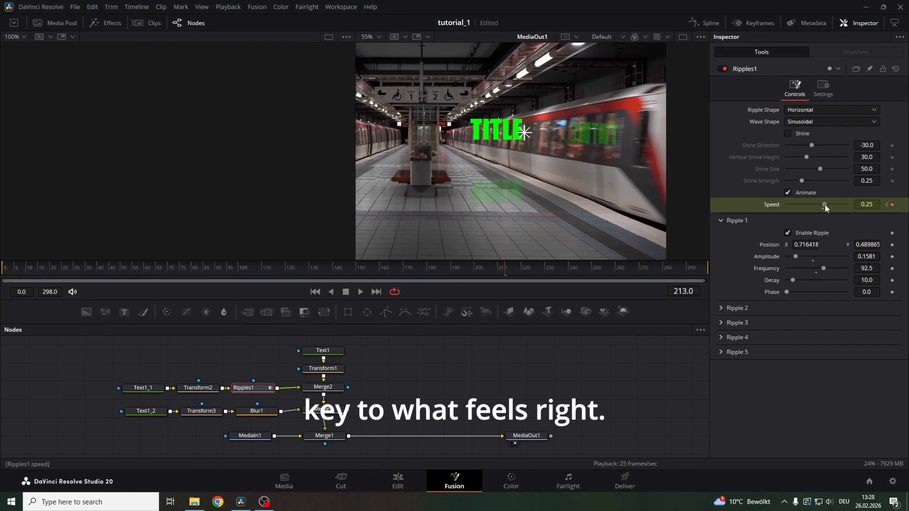
{"action": "key", "text": "space"}
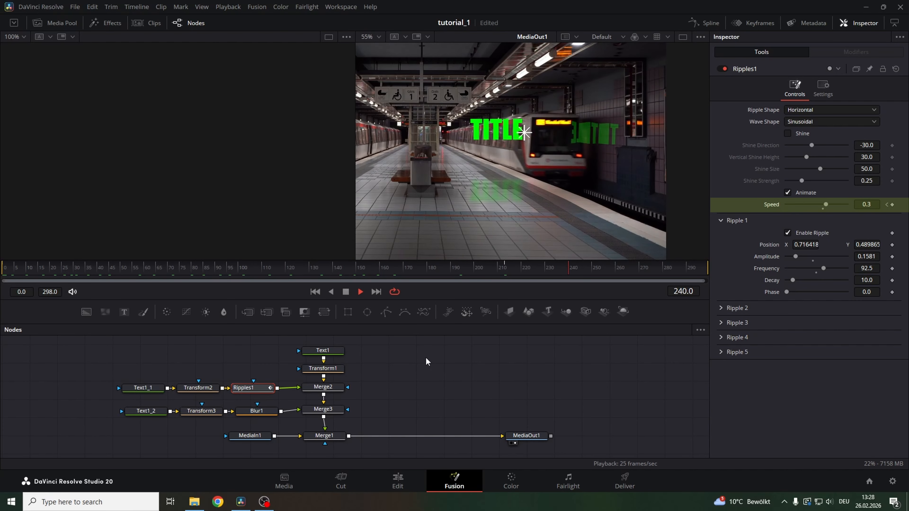
Play the composite from the first frame and review the animated reflections full screen.
{"action": "left_click", "coordinate": [506, 270]}
{"action": "left_click", "coordinate": [3, 269]}
{"action": "key", "text": "space"}
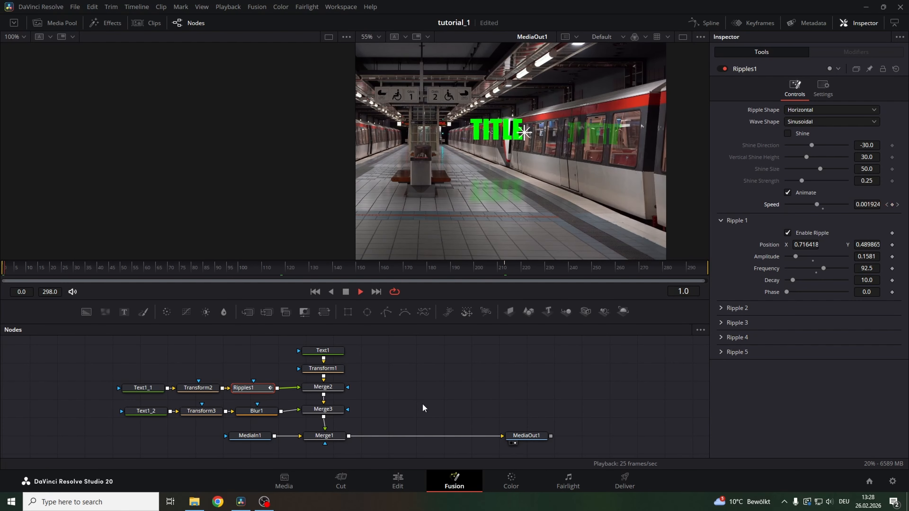
{"action": "key", "text": "space"}
{"action": "scroll", "coordinate": [556, 141], "scroll_direction": "up", "scroll_amount": 2}
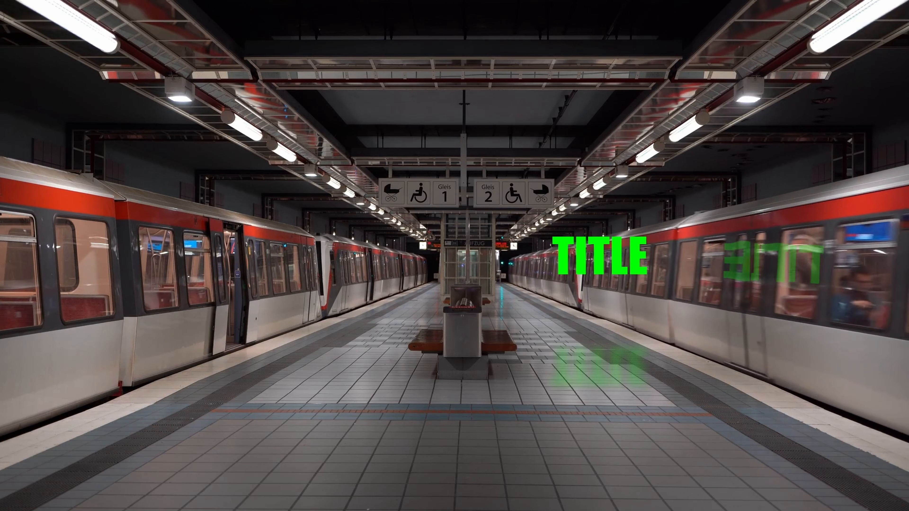
{"action": "mouse_move", "coordinate": [452, 409]}
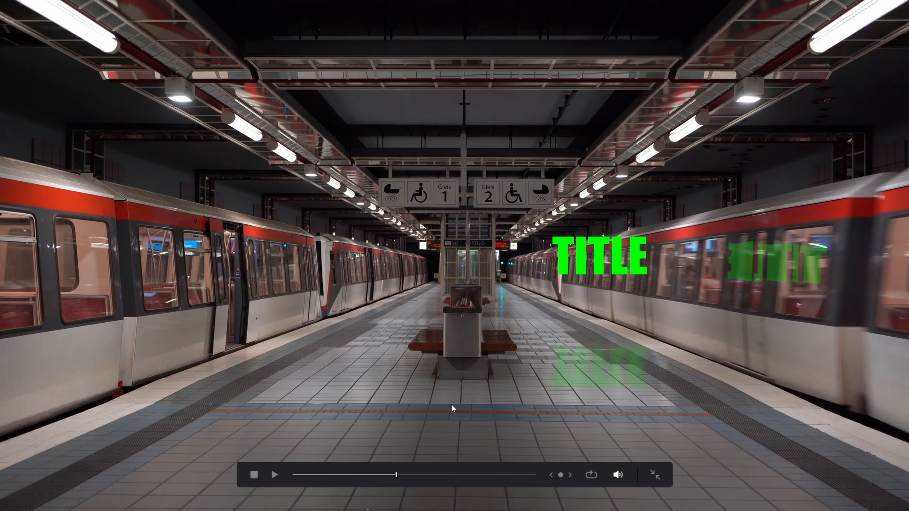
{"action": "left_click_drag", "start_coordinate": [386, 479], "coordinate": [285, 480]}
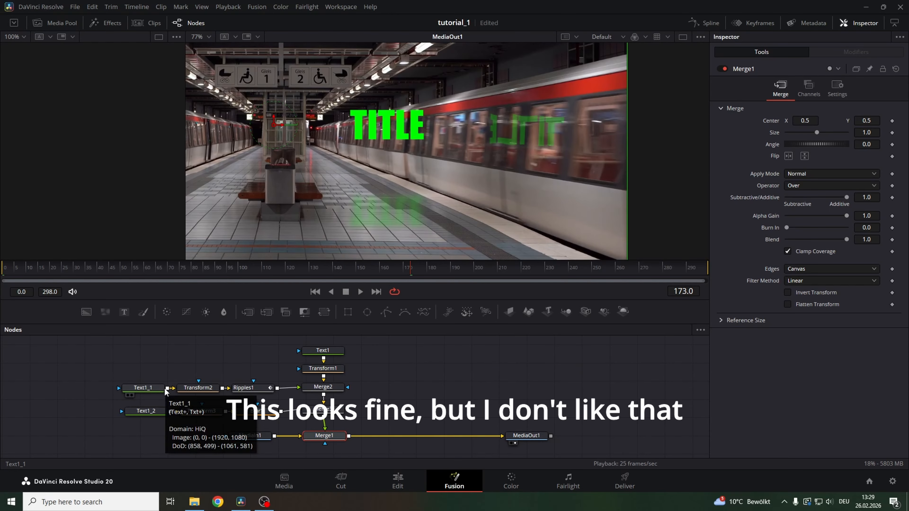
Lower Merge2's blend further to make the train reflection fainter.
{"action": "left_click", "coordinate": [323, 387]}
{"action": "left_click_drag", "start_coordinate": [801, 209], "coordinate": [795, 209]}
{"action": "left_click", "coordinate": [64, 268]}
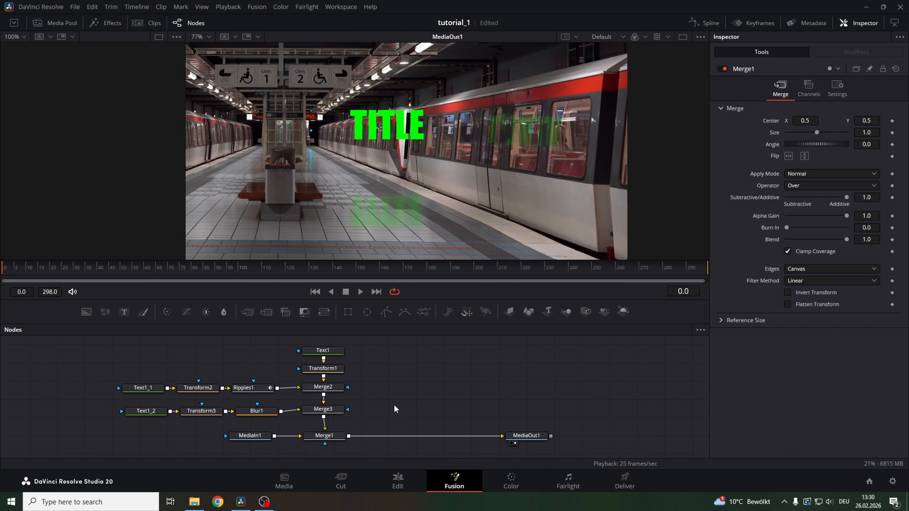
Add a new Merge node between Merge1 and MediaOut1.
{"action": "left_click", "coordinate": [335, 438]}
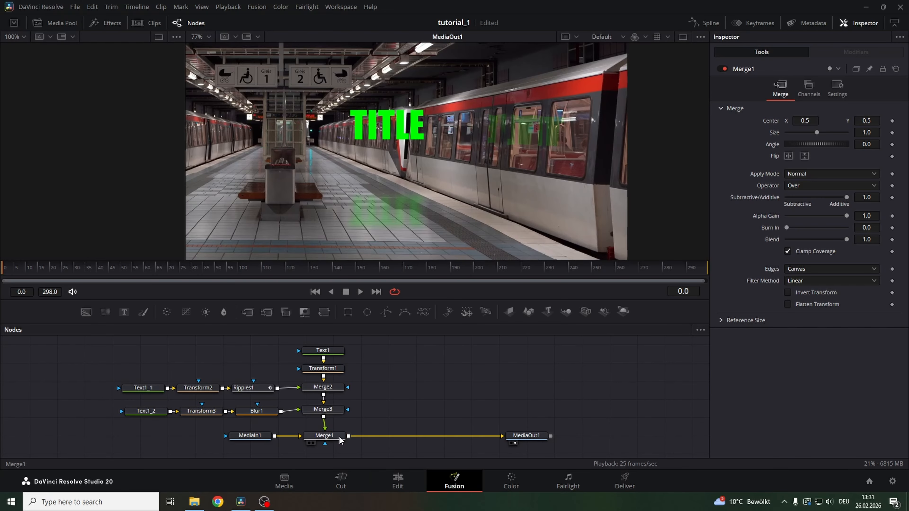
{"action": "left_click", "coordinate": [252, 314]}
{"action": "left_click_drag", "start_coordinate": [389, 440], "coordinate": [401, 440]}
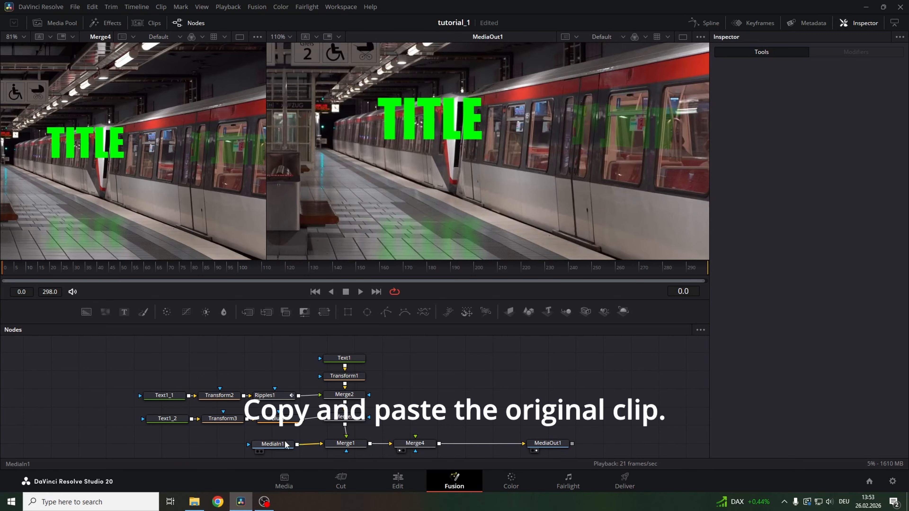
Duplicate the MediaIn1 node, connect the copy to Merge4's foreground and align it above Merge4.
{"action": "left_click", "coordinate": [286, 444]}
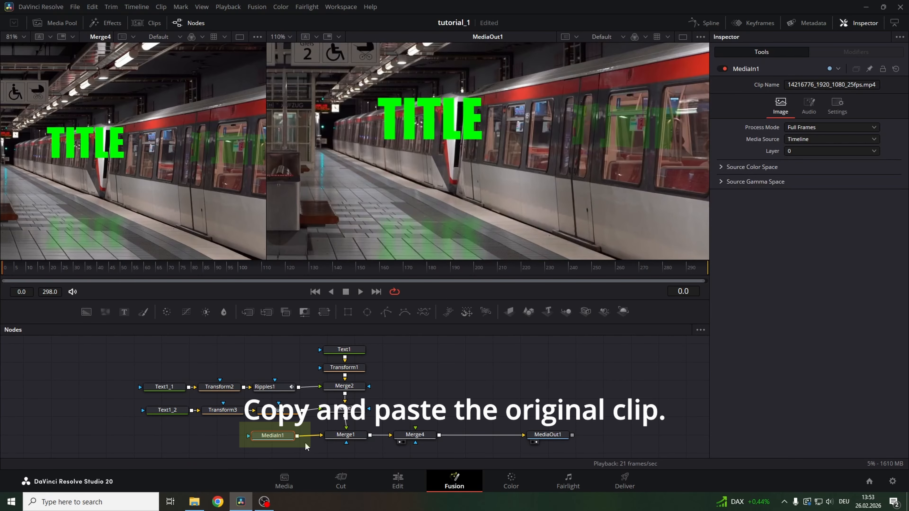
{"action": "key", "text": "ctrl+c"}
{"action": "key", "text": "ctrl+v"}
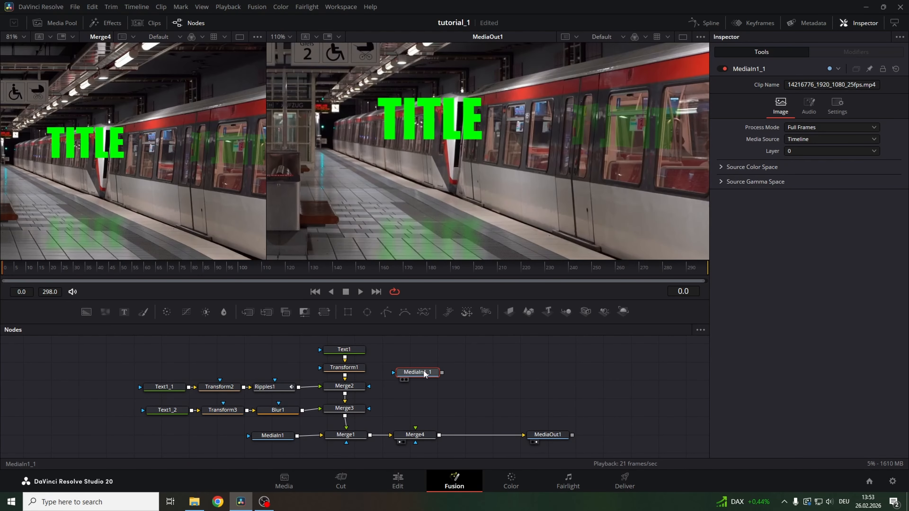
{"action": "left_click_drag", "start_coordinate": [436, 373], "coordinate": [426, 433]}
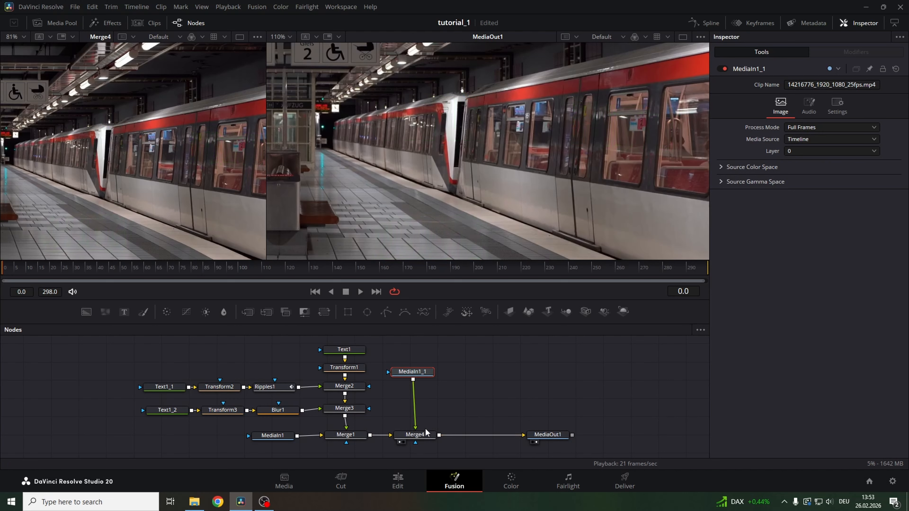
{"action": "left_click_drag", "start_coordinate": [421, 372], "coordinate": [424, 374]}
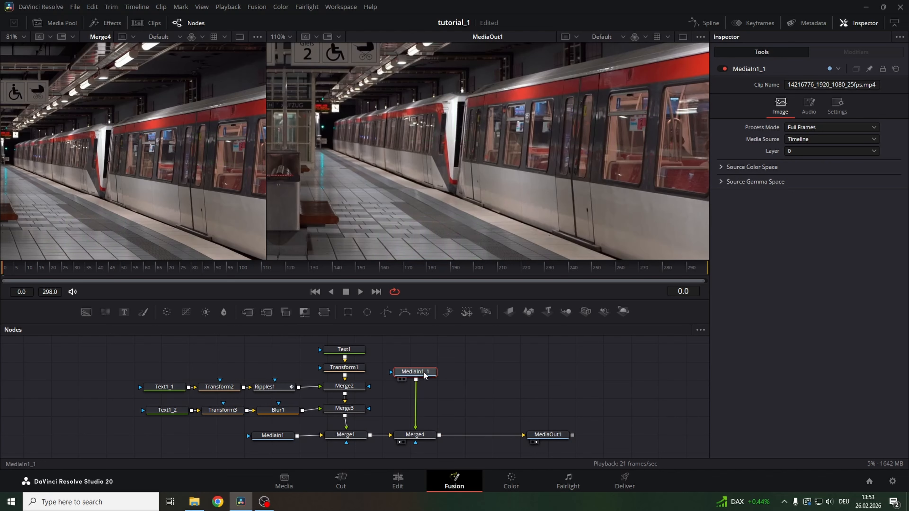
Add an HSL Keyer after MediaIn1_1 and pick the colour of the train's window frames.
{"action": "key", "text": "shift+space"}
{"action": "type", "text": "HSL Keyer"}
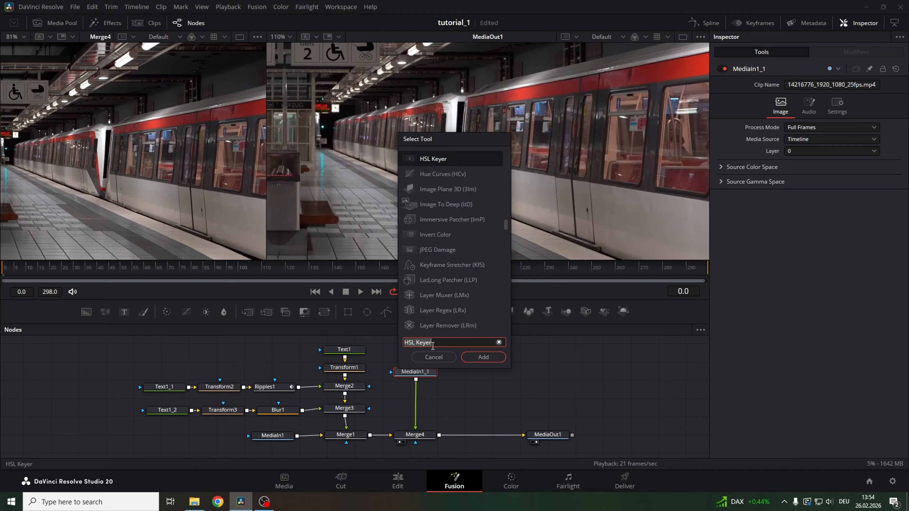
{"action": "left_click", "coordinate": [477, 358]}
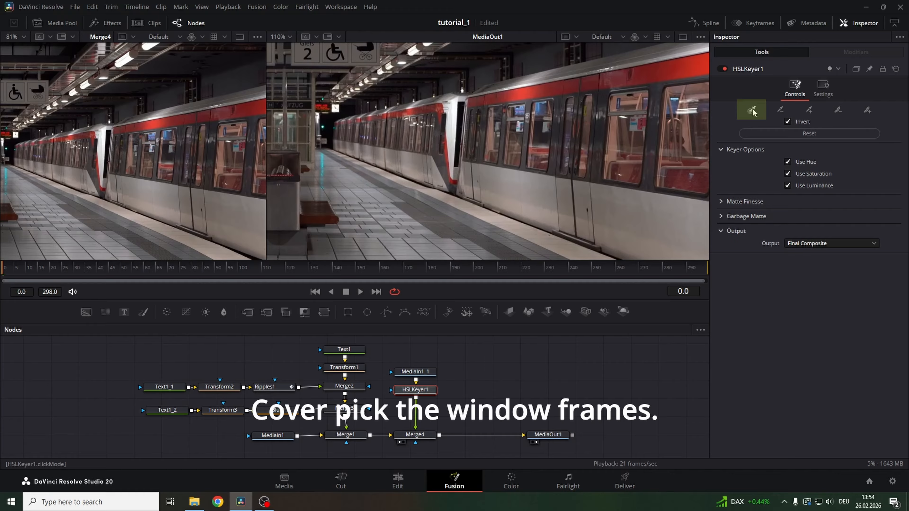
{"action": "left_click", "coordinate": [602, 135]}
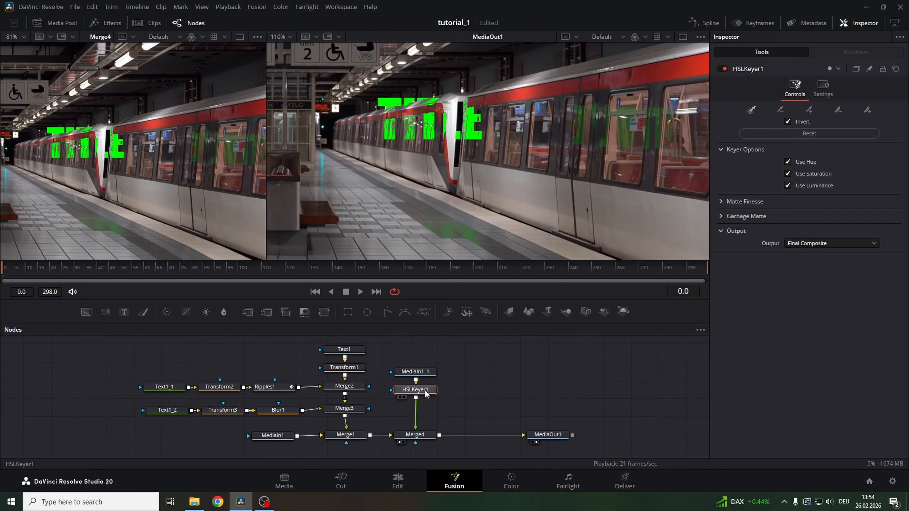
Display HSLKeyer1 in its own viewer, turn off its Invert option to keep the window frames, and scrub through the clip.
{"action": "key", "text": "1"}
{"action": "scroll", "coordinate": [174, 168], "scroll_direction": "up", "scroll_amount": 2}
{"action": "scroll", "coordinate": [174, 166], "scroll_direction": "up", "scroll_amount": 2}
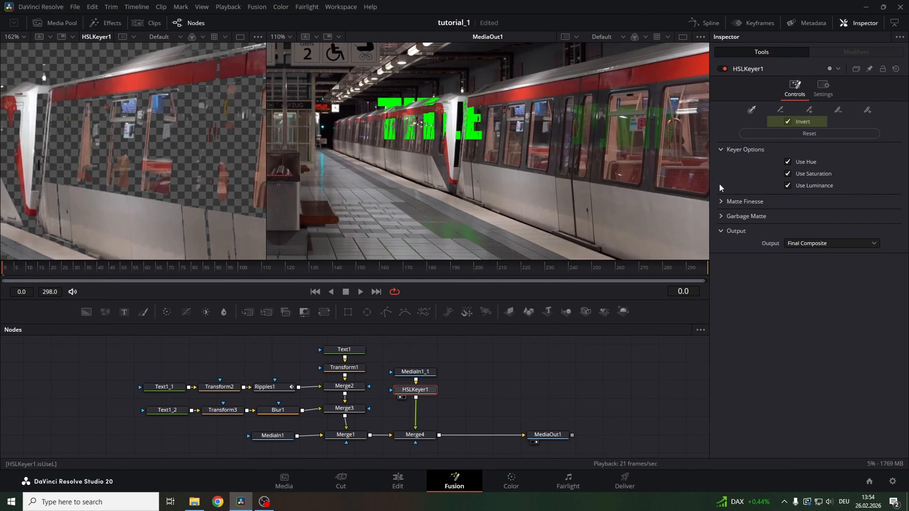
{"action": "left_click", "coordinate": [788, 121]}
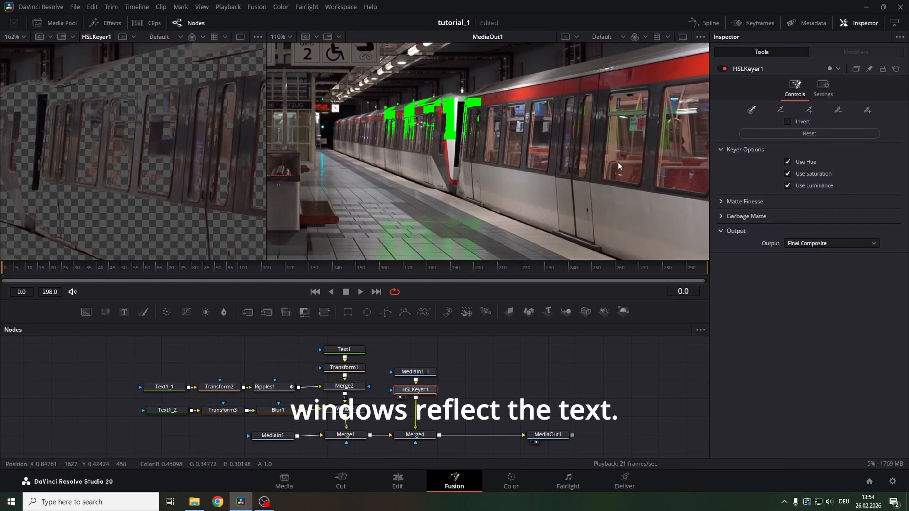
{"action": "left_click_drag", "start_coordinate": [168, 269], "coordinate": [1, 272]}
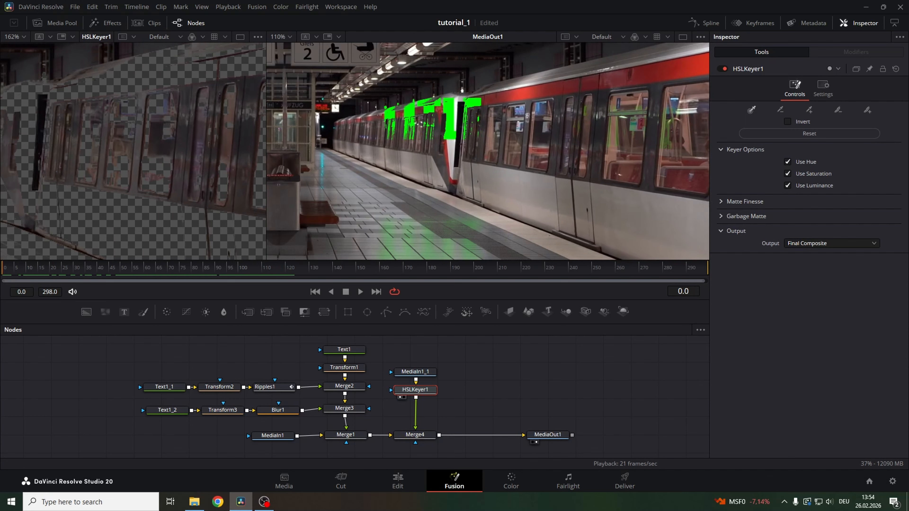
Add a Rectangle mask to Merge4 and move it over the train at center about 0.981, 0.458.
{"action": "left_click", "coordinate": [415, 434]}
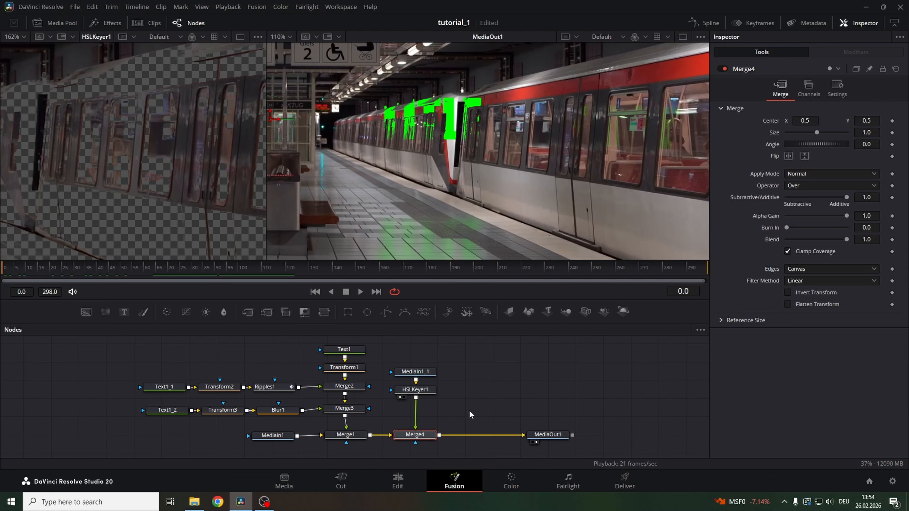
{"action": "left_click", "coordinate": [350, 315]}
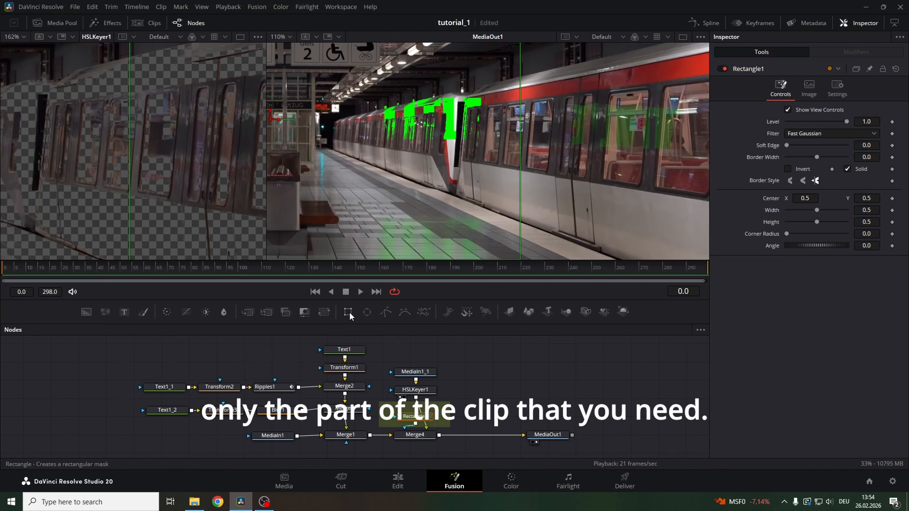
{"action": "scroll", "coordinate": [390, 199], "scroll_direction": "down", "scroll_amount": 2}
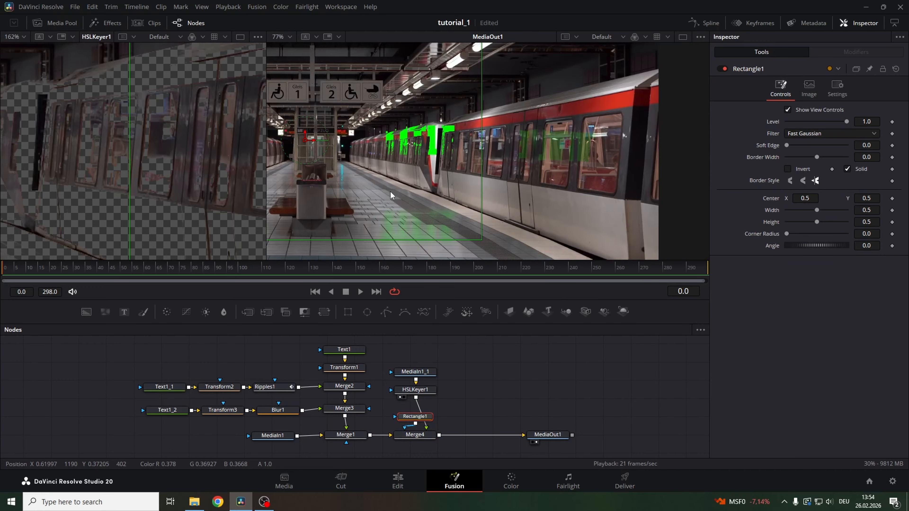
{"action": "left_click_drag", "start_coordinate": [305, 143], "coordinate": [646, 157]}
{"action": "scroll", "coordinate": [537, 155], "scroll_direction": "up", "scroll_amount": 2}
{"action": "left_click_drag", "start_coordinate": [7, 267], "coordinate": [93, 267]}
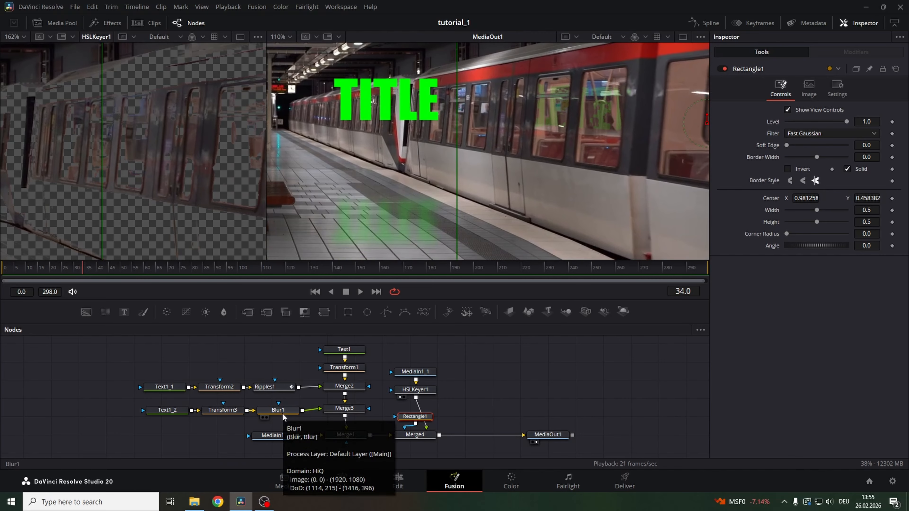
Lower Merge3's blend to about 0.071 to weaken the floor reflection and scrub through the footage.
{"action": "left_click", "coordinate": [344, 408]}
{"action": "left_click_drag", "start_coordinate": [795, 239], "coordinate": [789, 238]}
{"action": "scroll", "coordinate": [532, 145], "scroll_direction": "down", "scroll_amount": 2}
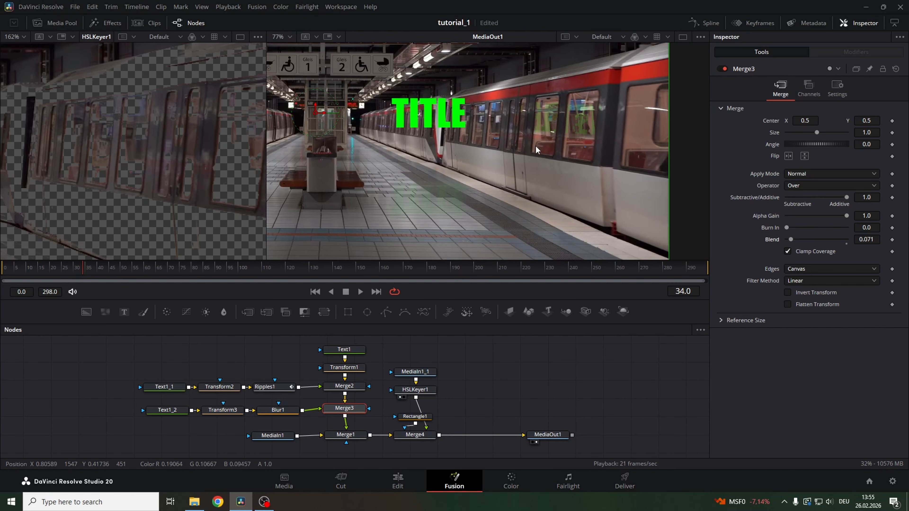
{"action": "left_click_drag", "start_coordinate": [165, 270], "coordinate": [145, 270]}
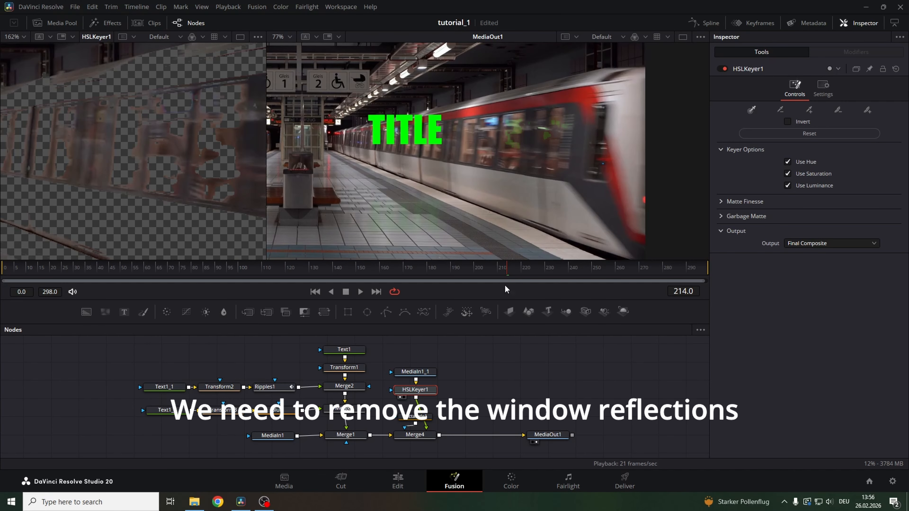
Keyframe HSLKeyer1's blend from 1.0 near frame 216 to 0.0 at frame 219, as the train's end passes the reflection.
{"action": "left_click", "coordinate": [523, 270]}
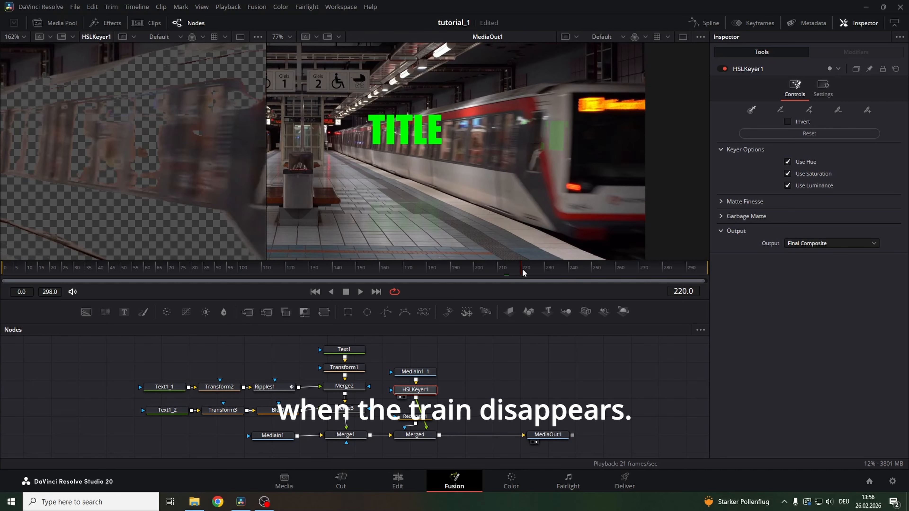
{"action": "left_click_drag", "start_coordinate": [522, 269], "coordinate": [516, 270]}
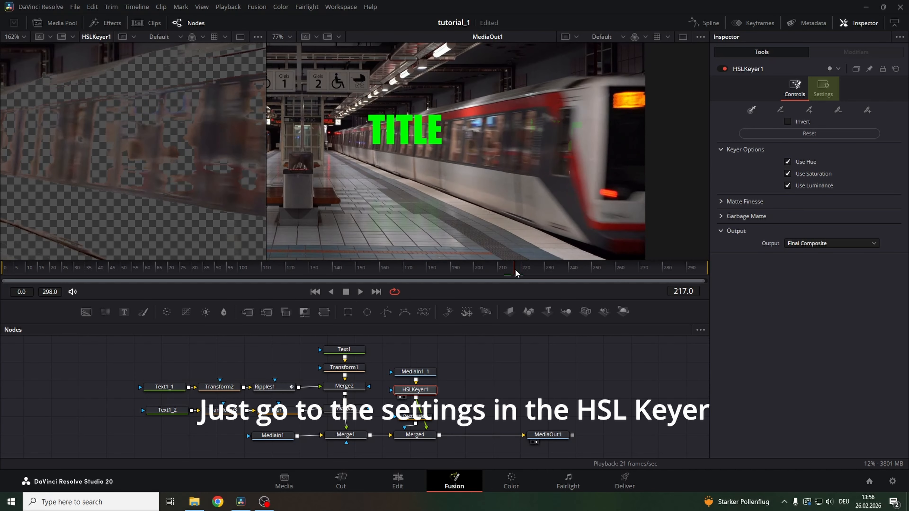
{"action": "left_click", "coordinate": [824, 88]}
{"action": "left_click_drag", "start_coordinate": [847, 122], "coordinate": [871, 129]}
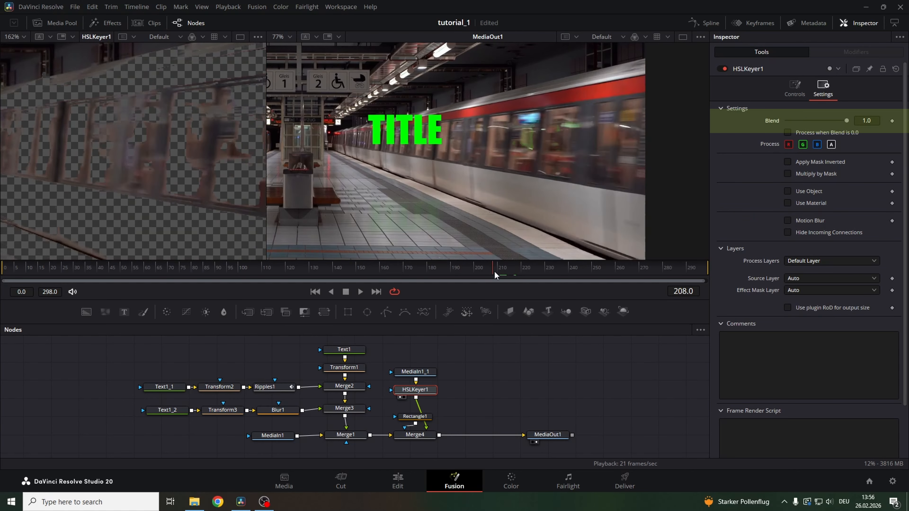
{"action": "left_click", "coordinate": [892, 121]}
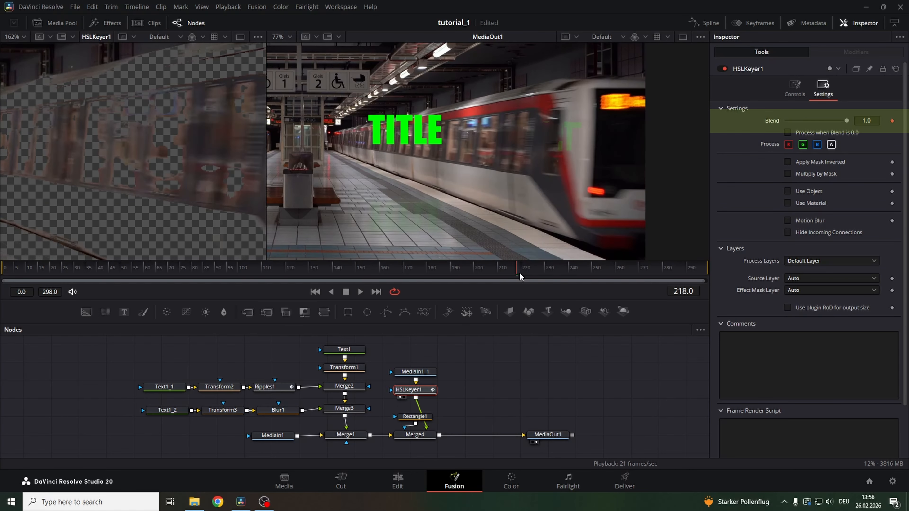
{"action": "left_click", "coordinate": [519, 277]}
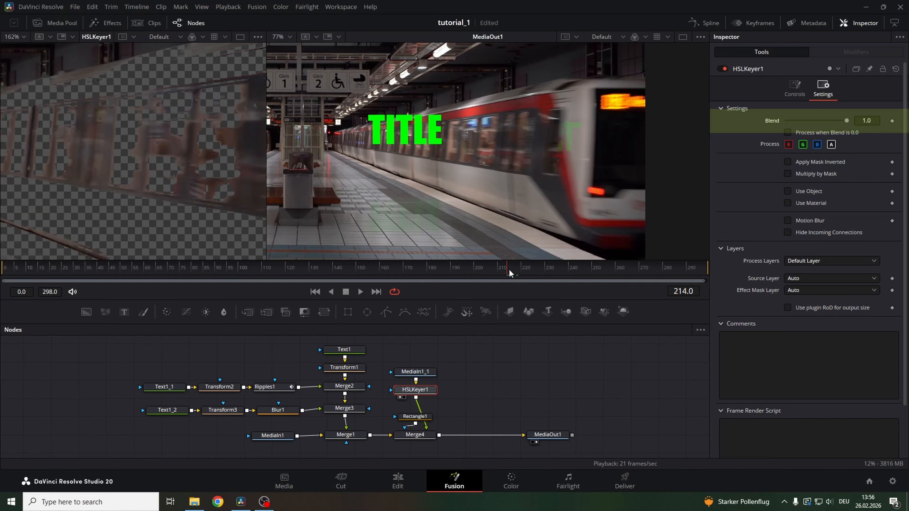
{"action": "left_click_drag", "start_coordinate": [509, 271], "coordinate": [513, 271]}
{"action": "left_click", "coordinate": [893, 121]}
{"action": "left_click", "coordinate": [520, 269]}
{"action": "left_click_drag", "start_coordinate": [846, 120], "coordinate": [735, 122]}
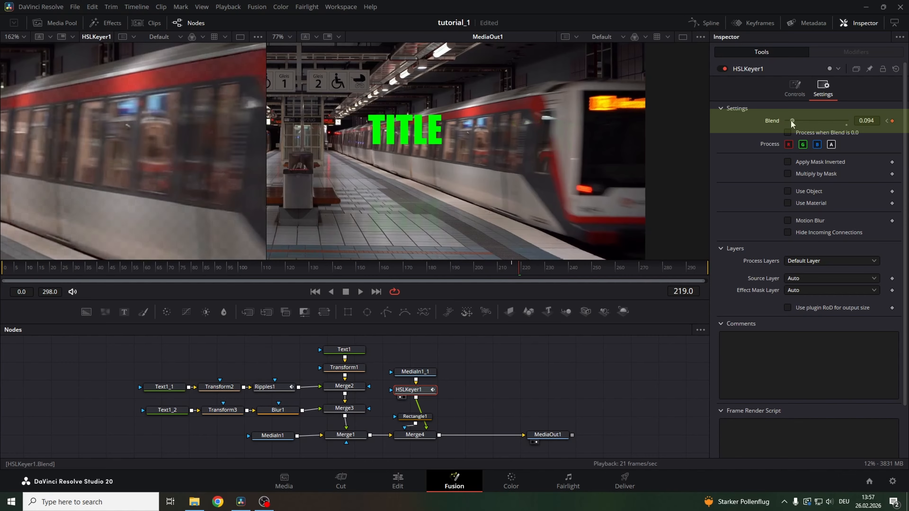
Check the frames around 242 where the train leaves and view the finished composite full screen.
{"action": "left_click", "coordinate": [587, 268]}
{"action": "left_click_drag", "start_coordinate": [586, 269], "coordinate": [574, 270]}
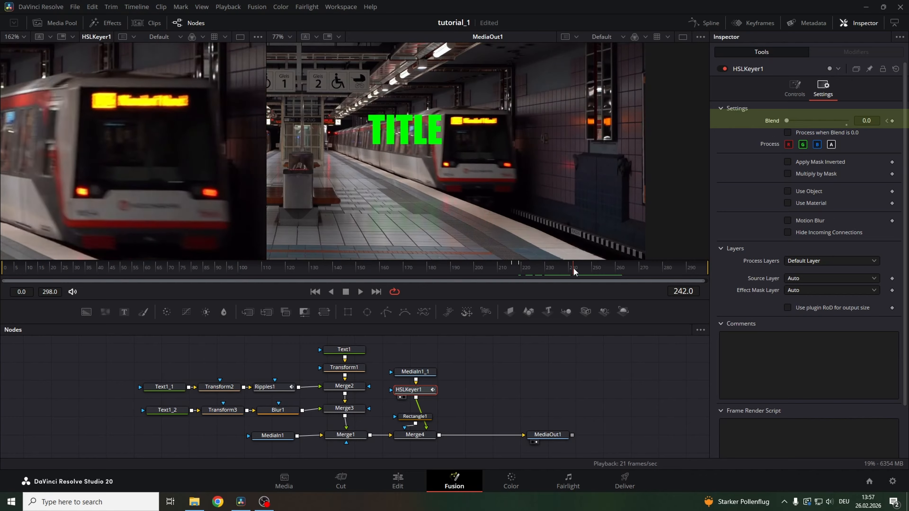
{"action": "left_click_drag", "start_coordinate": [419, 417], "coordinate": [404, 418]}
{"action": "key", "text": "shift+4"}
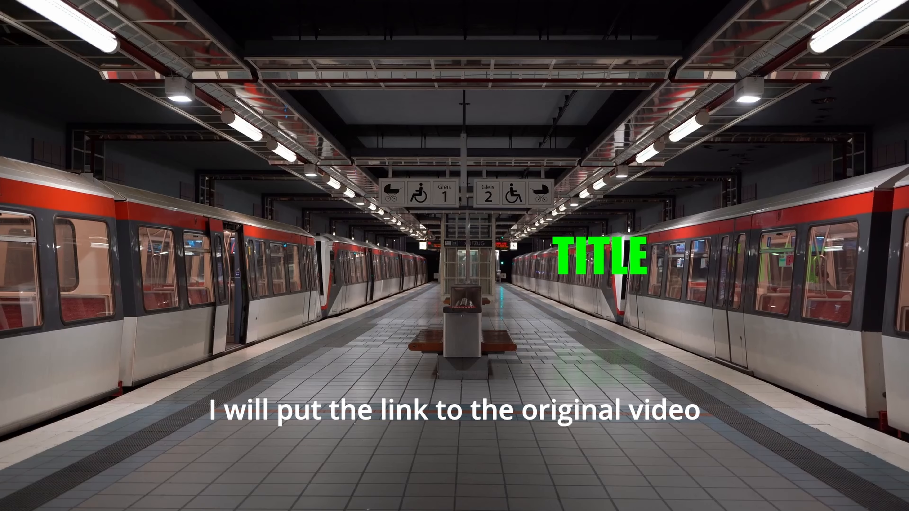